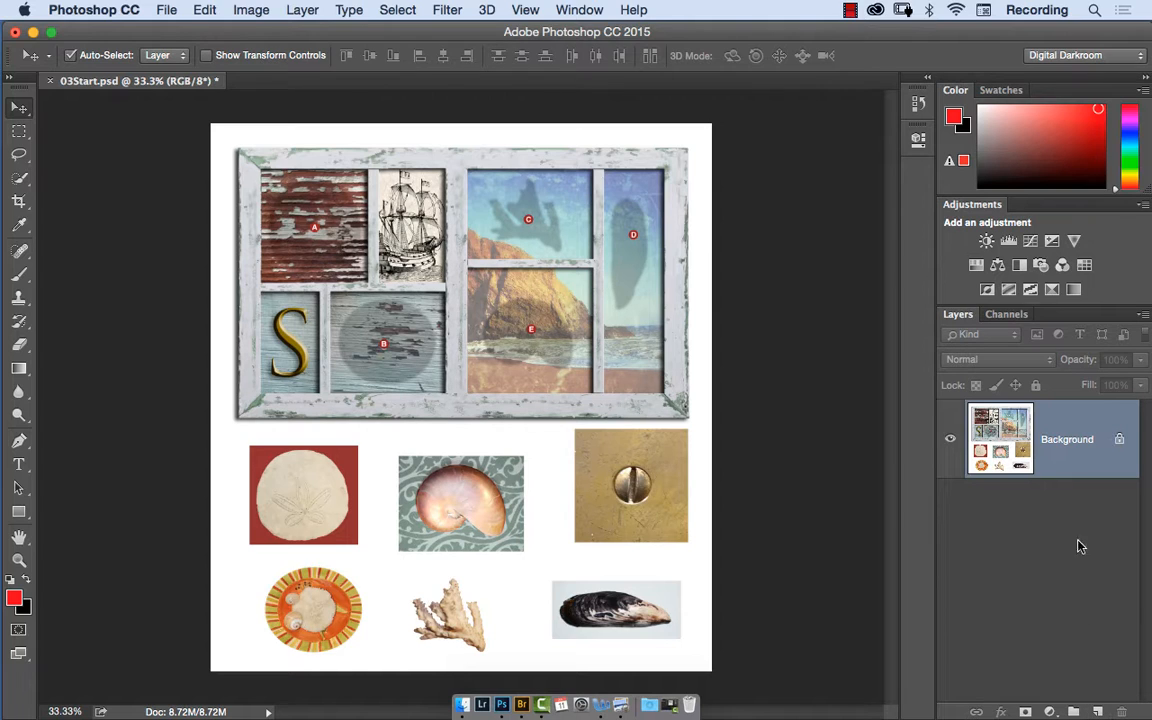
- Create a new empty layer above the Background layer with the default name, Normal mode and 100% opacity
{"action": "left_click", "coordinate": [1141, 315]}
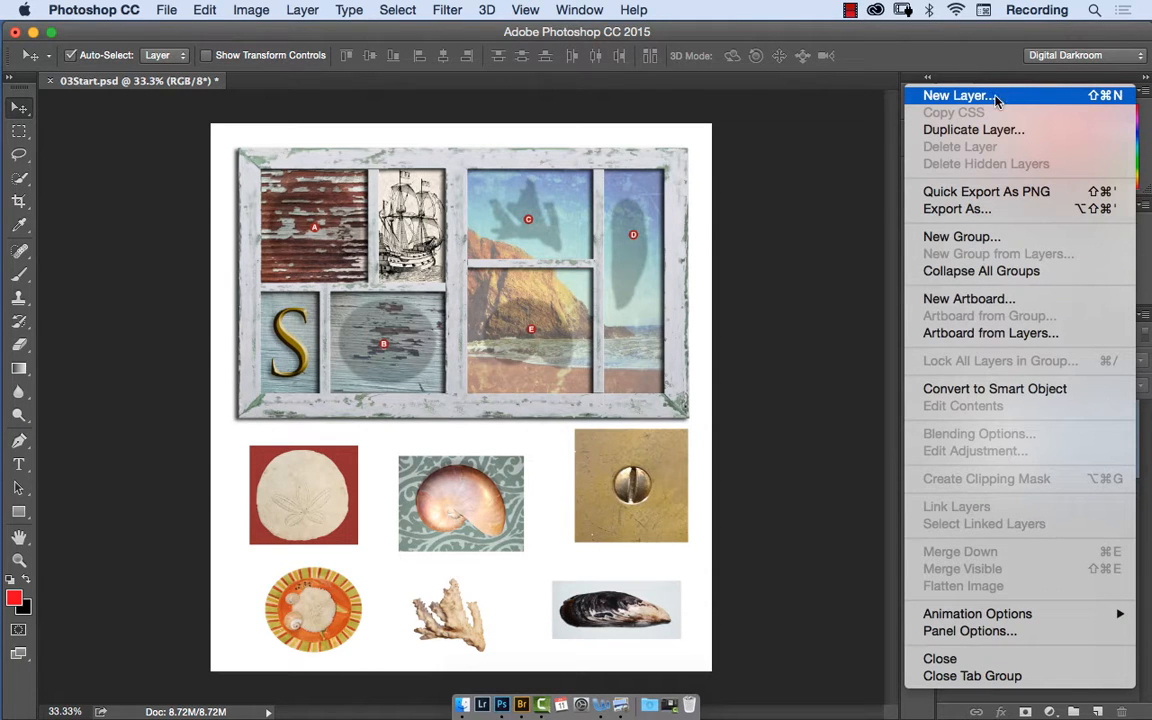
{"action": "left_click", "coordinate": [957, 96]}
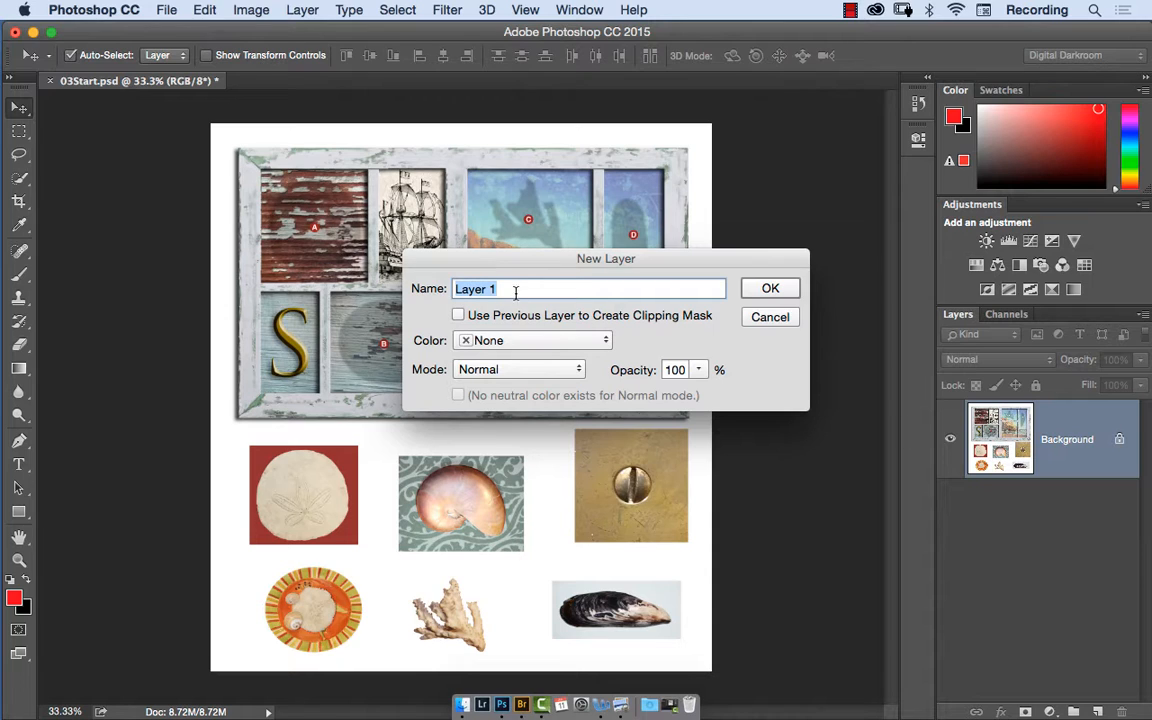
{"action": "left_click", "coordinate": [770, 289]}
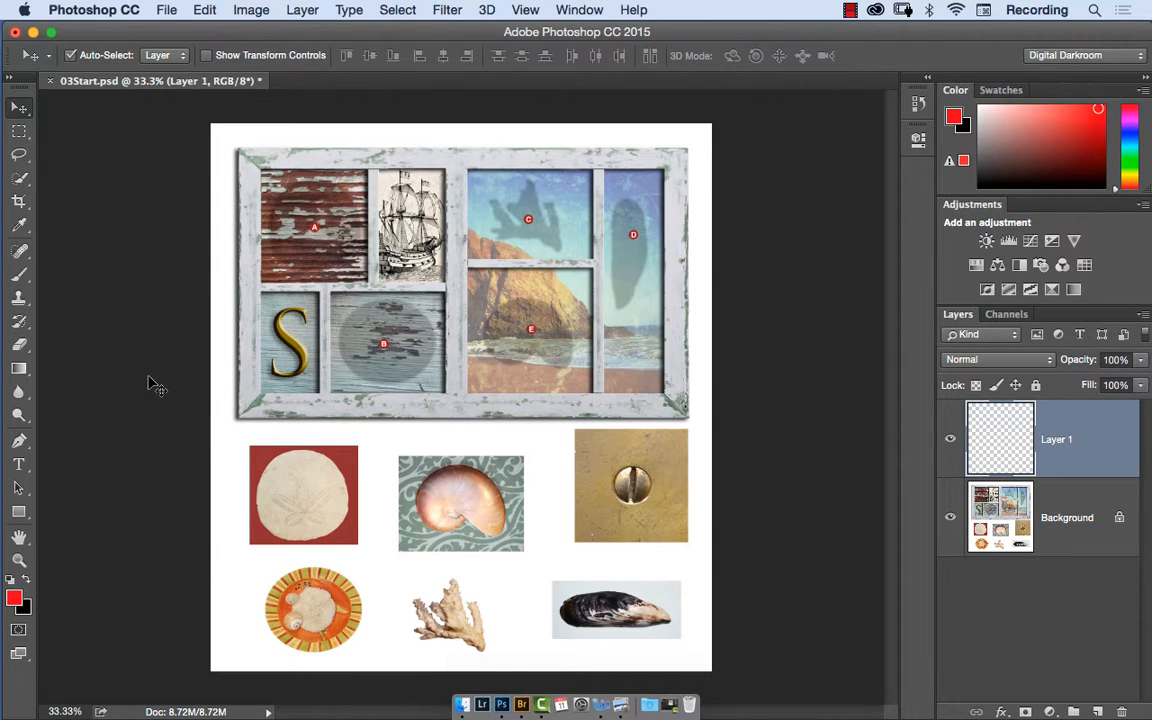
- Paint four crossing red Brush strokes on Layer 1, two diagonal, one horizontal and one vertical, spanning the whole canvas
{"action": "key", "text": "b"}
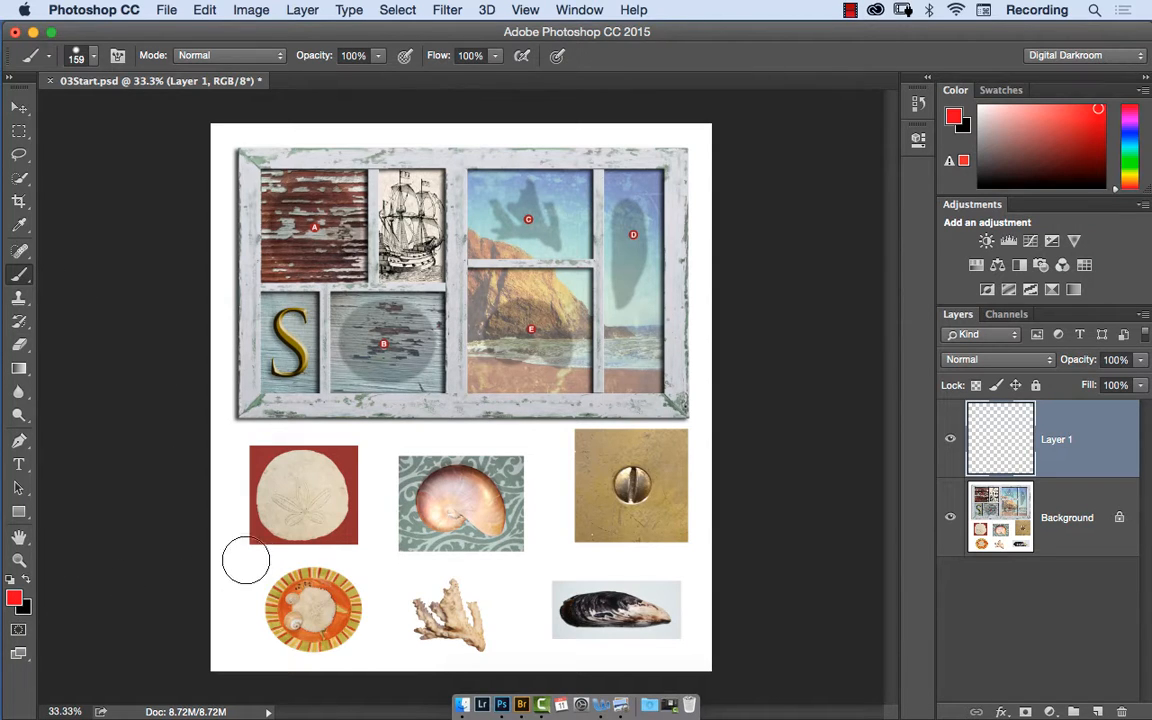
{"action": "mouse_move", "coordinate": [208, 118]}
{"action": "left_mouse_down"}
{"action": "mouse_move", "coordinate": [368, 342]}
{"action": "mouse_move", "coordinate": [586, 602]}
{"action": "mouse_move", "coordinate": [705, 706]}
{"action": "left_mouse_up"}
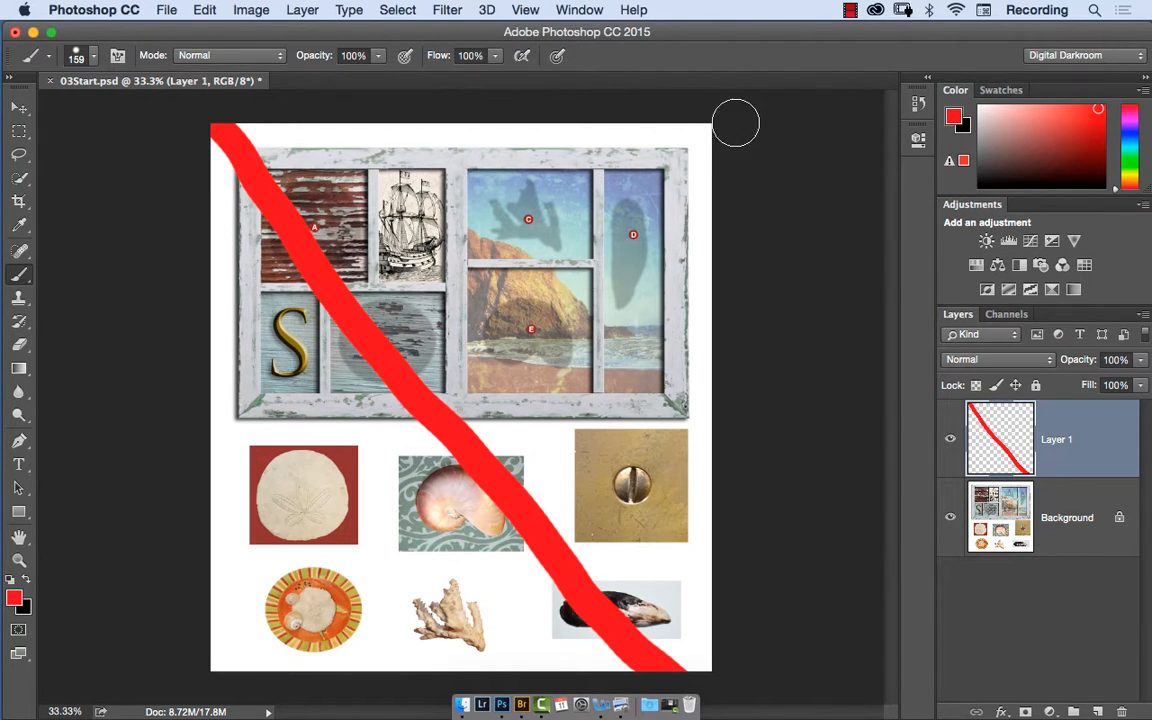
{"action": "mouse_move", "coordinate": [722, 120]}
{"action": "left_mouse_down"}
{"action": "mouse_move", "coordinate": [389, 440]}
{"action": "mouse_move", "coordinate": [177, 679]}
{"action": "left_mouse_up"}
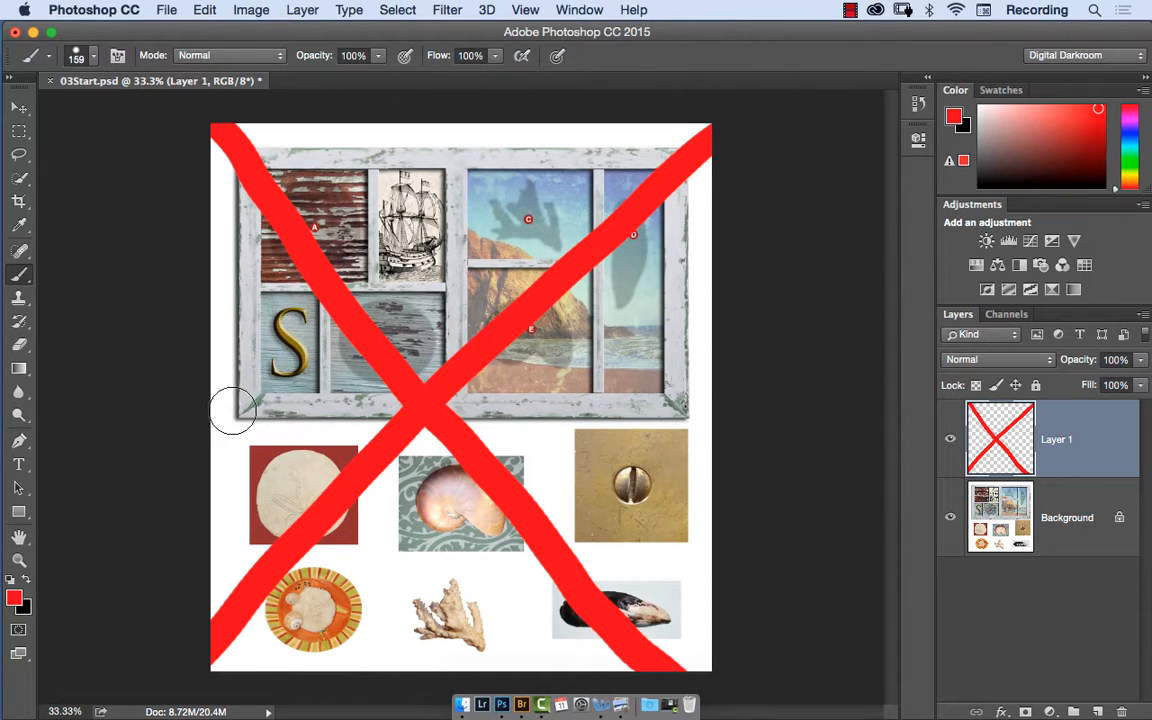
{"action": "left_click_drag", "start_coordinate": [739, 407], "coordinate": [127, 408]}
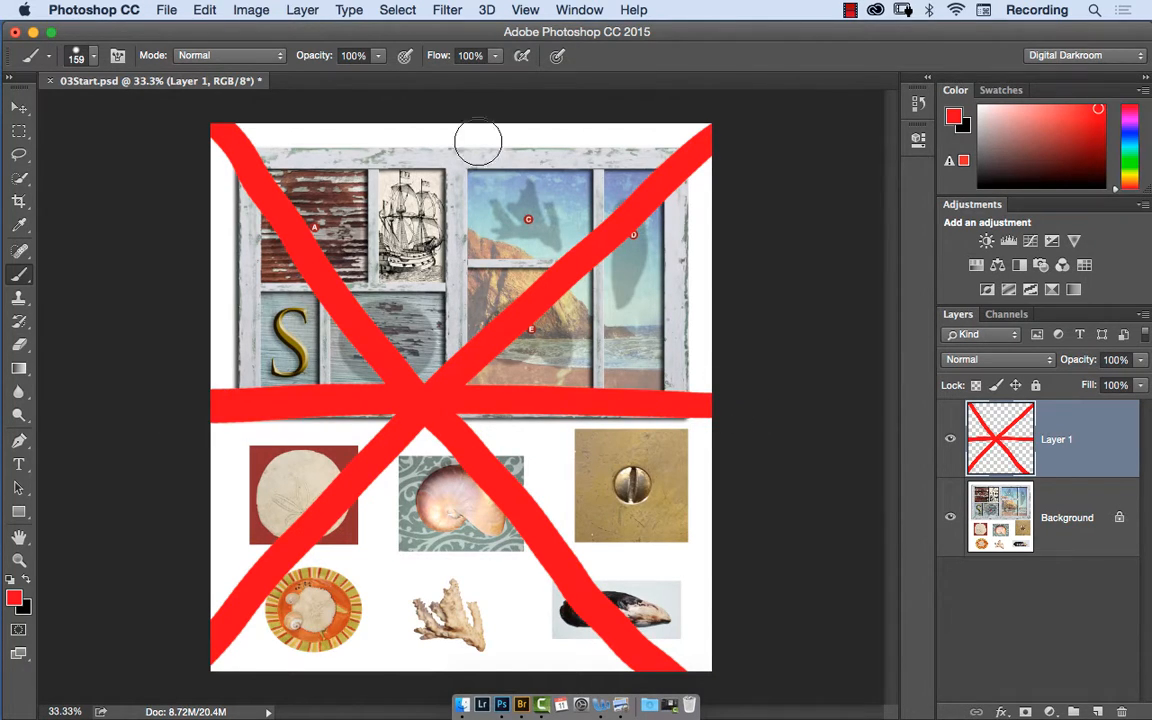
{"action": "mouse_move", "coordinate": [417, 121]}
{"action": "left_mouse_down"}
{"action": "mouse_move", "coordinate": [395, 484]}
{"action": "mouse_move", "coordinate": [360, 674]}
{"action": "left_mouse_up"}
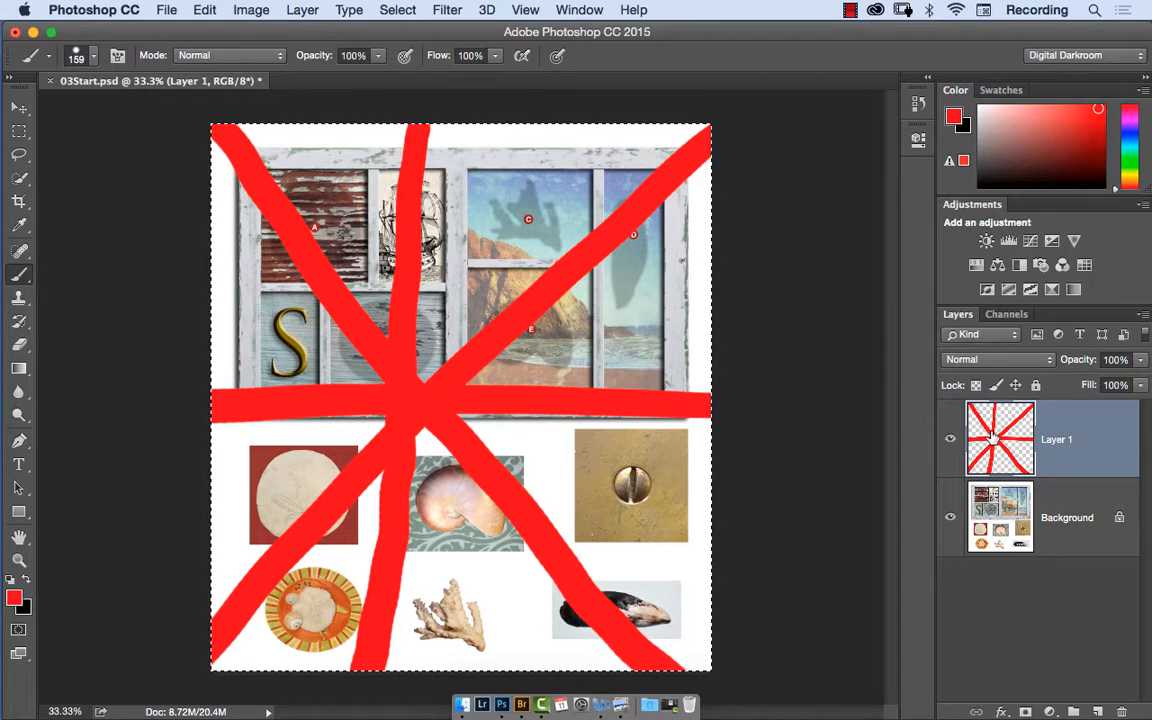
- Clear the canvas-wide red strokes from Layer 1 and remove the selection
{"action": "key", "text": "Delete"}
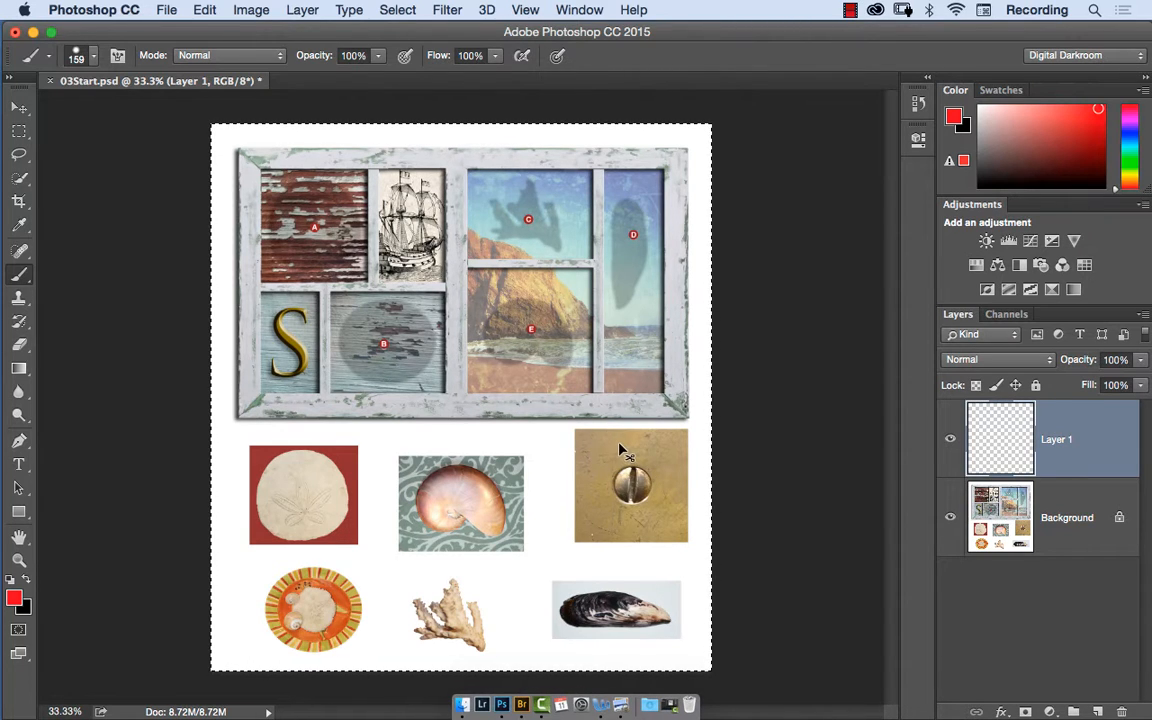
{"action": "key", "text": "super+d"}
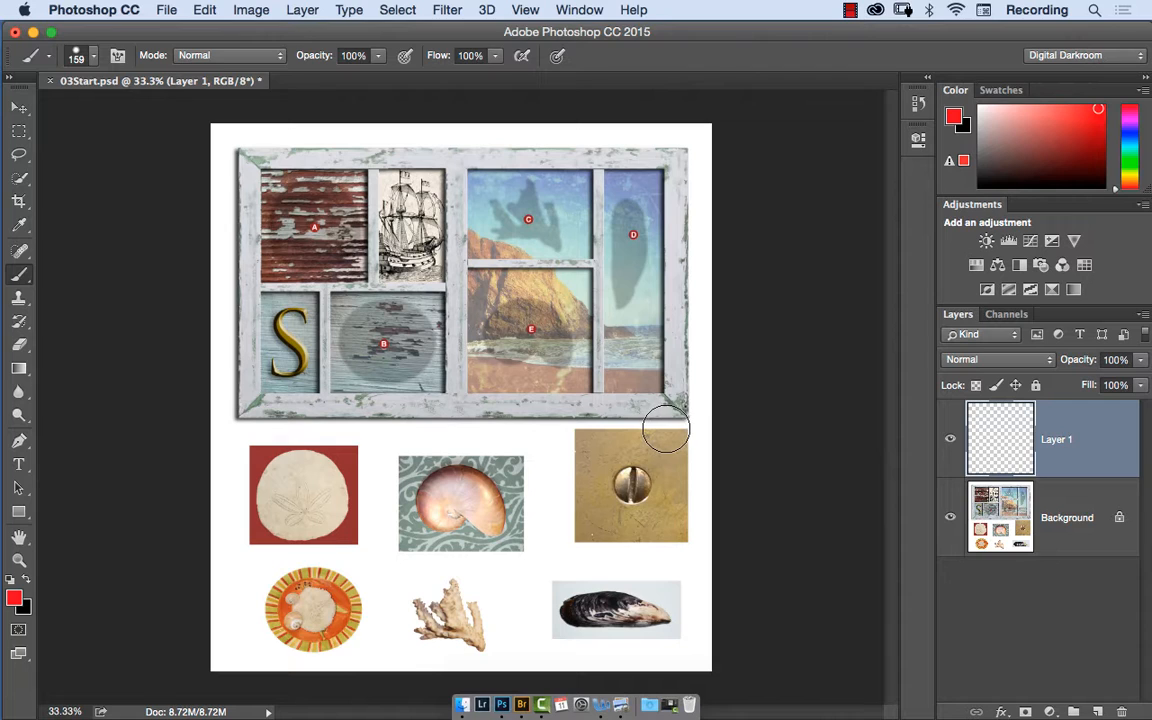
- Make a rectangular marquee selection over the lower middle of the frame and part of the nautilus shell, and reposition its outline
{"action": "left_click", "coordinate": [24, 135]}
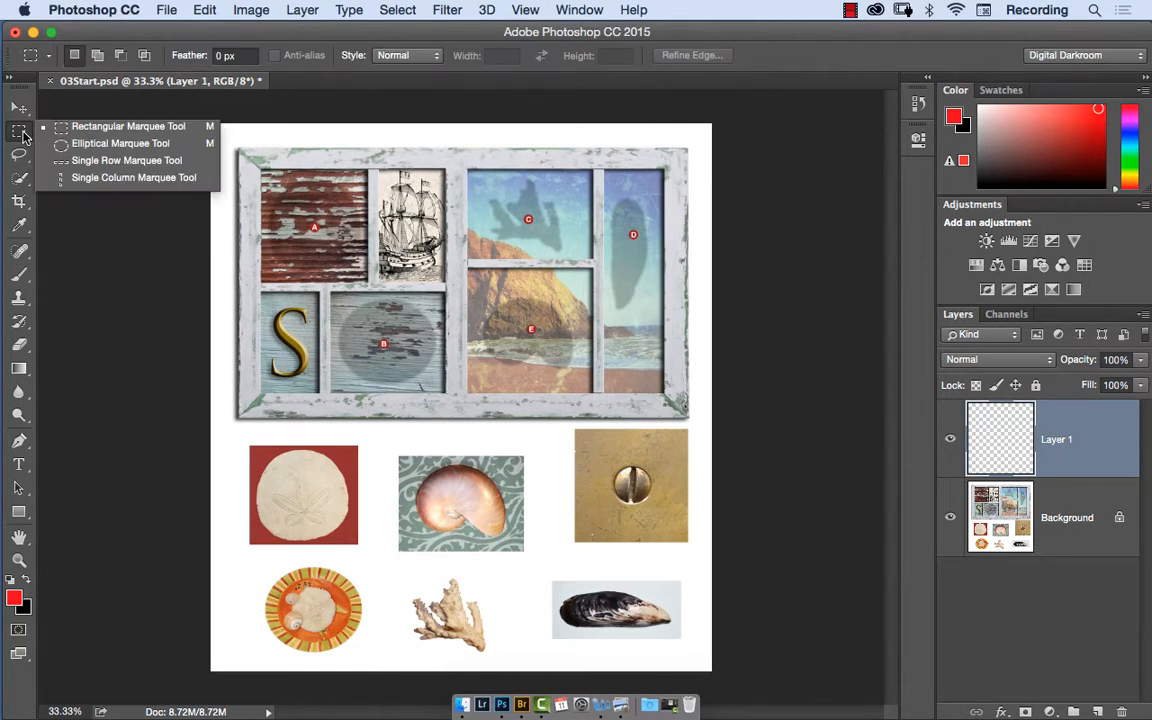
{"action": "left_click", "coordinate": [187, 129]}
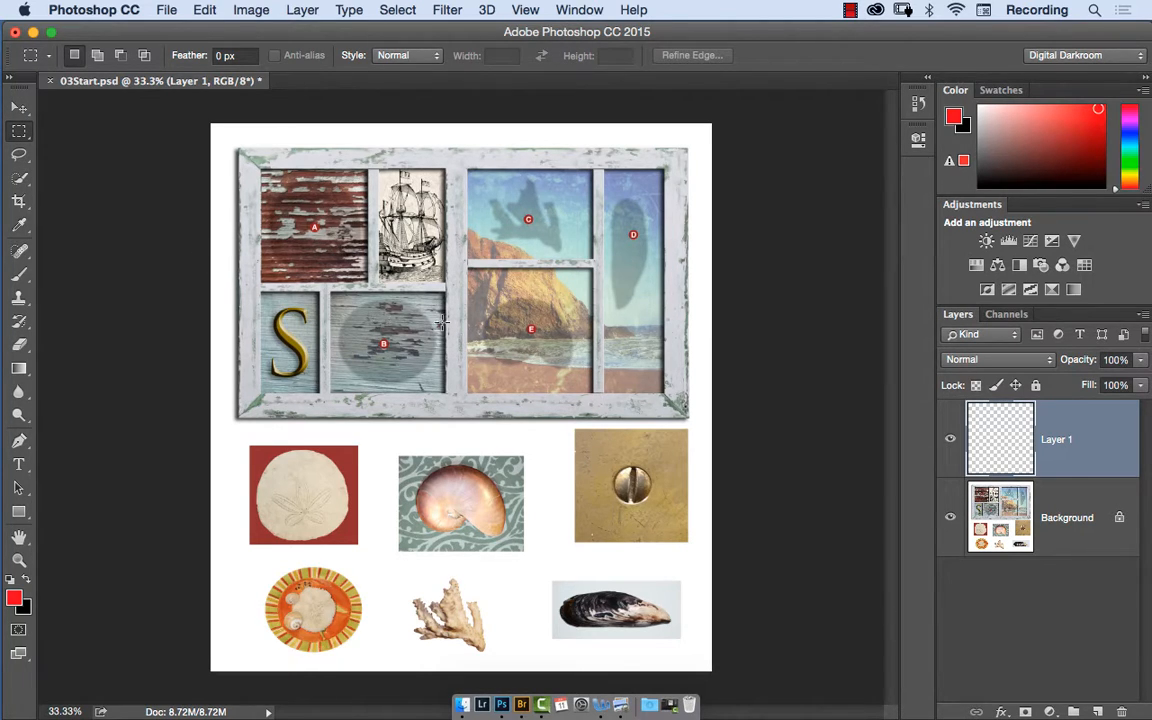
{"action": "left_click_drag", "start_coordinate": [397, 288], "coordinate": [608, 504]}
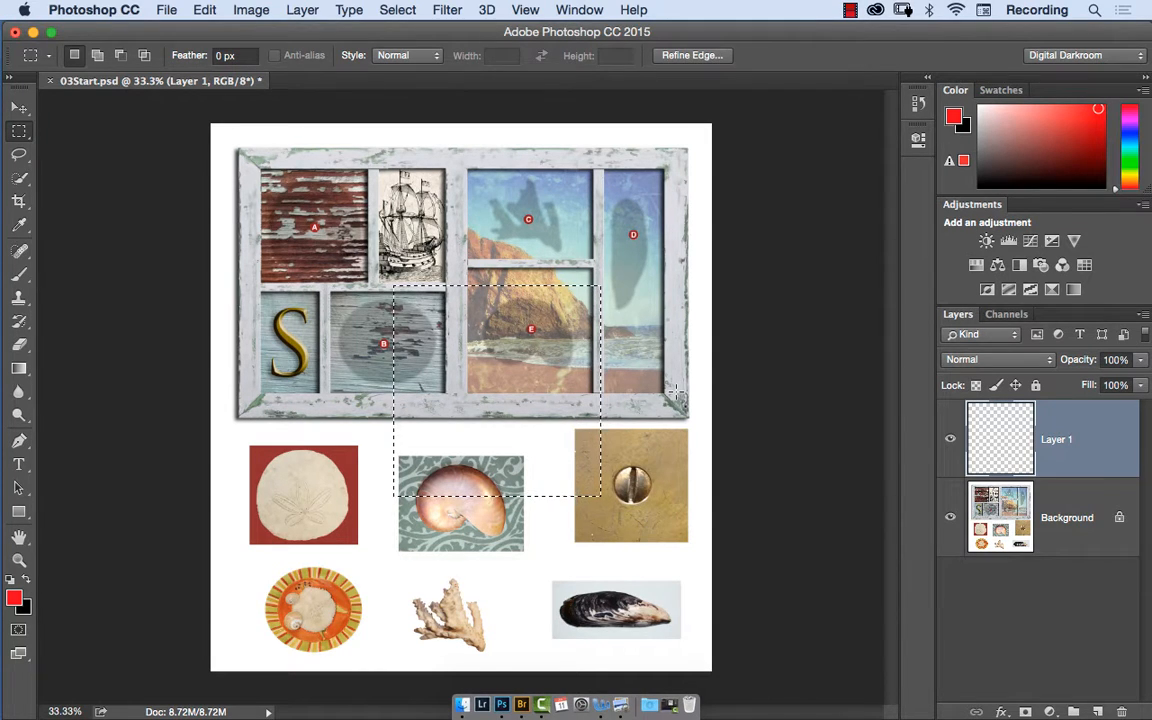
{"action": "mouse_move", "coordinate": [503, 420]}
{"action": "left_mouse_down"}
{"action": "mouse_move", "coordinate": [460, 385]}
{"action": "mouse_move", "coordinate": [494, 442]}
{"action": "mouse_move", "coordinate": [490, 381]}
{"action": "mouse_move", "coordinate": [490, 404]}
{"action": "left_mouse_up"}
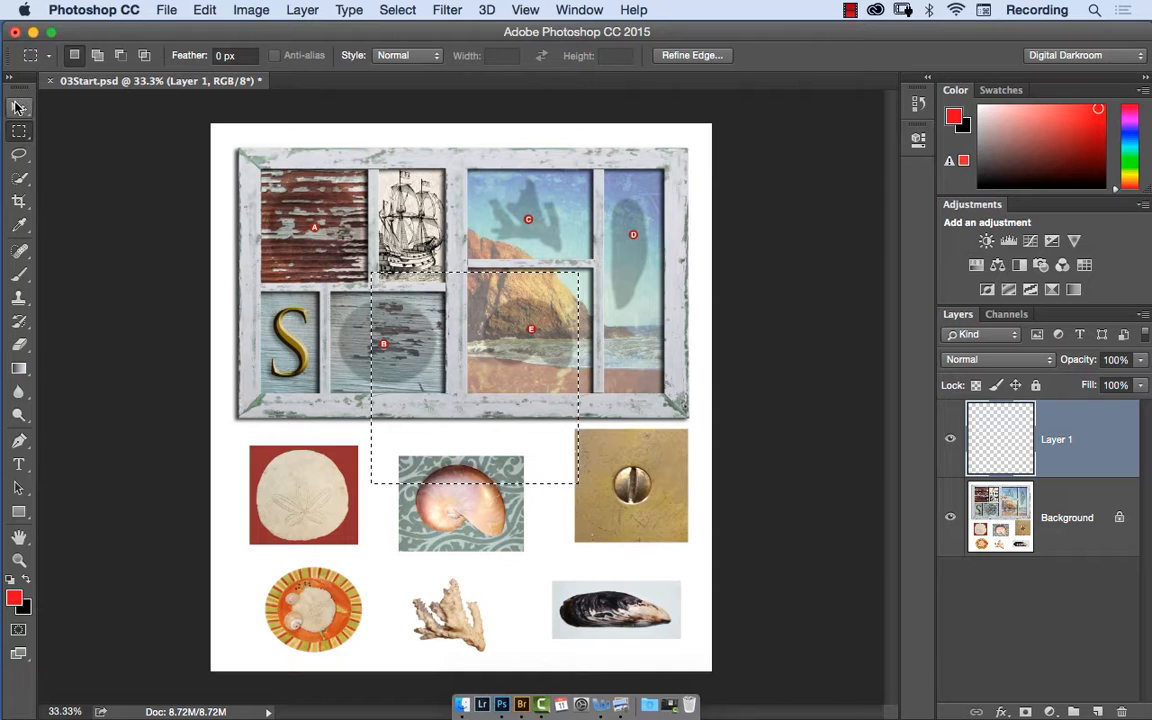
{"action": "mouse_move", "coordinate": [463, 377]}
{"action": "left_mouse_down"}
{"action": "mouse_move", "coordinate": [450, 401]}
{"action": "mouse_move", "coordinate": [465, 398]}
{"action": "left_mouse_up"}
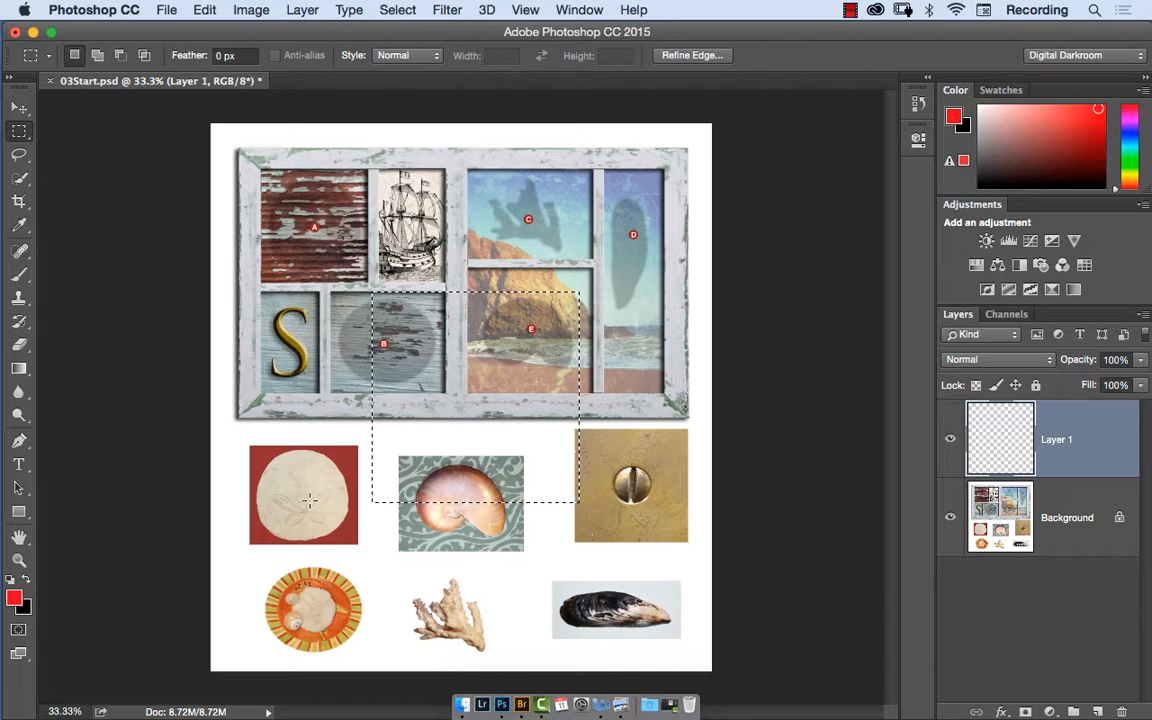
- Paint red Brush strokes diagonally, horizontally and vertically across the rectangular selection on Layer 1
{"action": "key", "text": "b"}
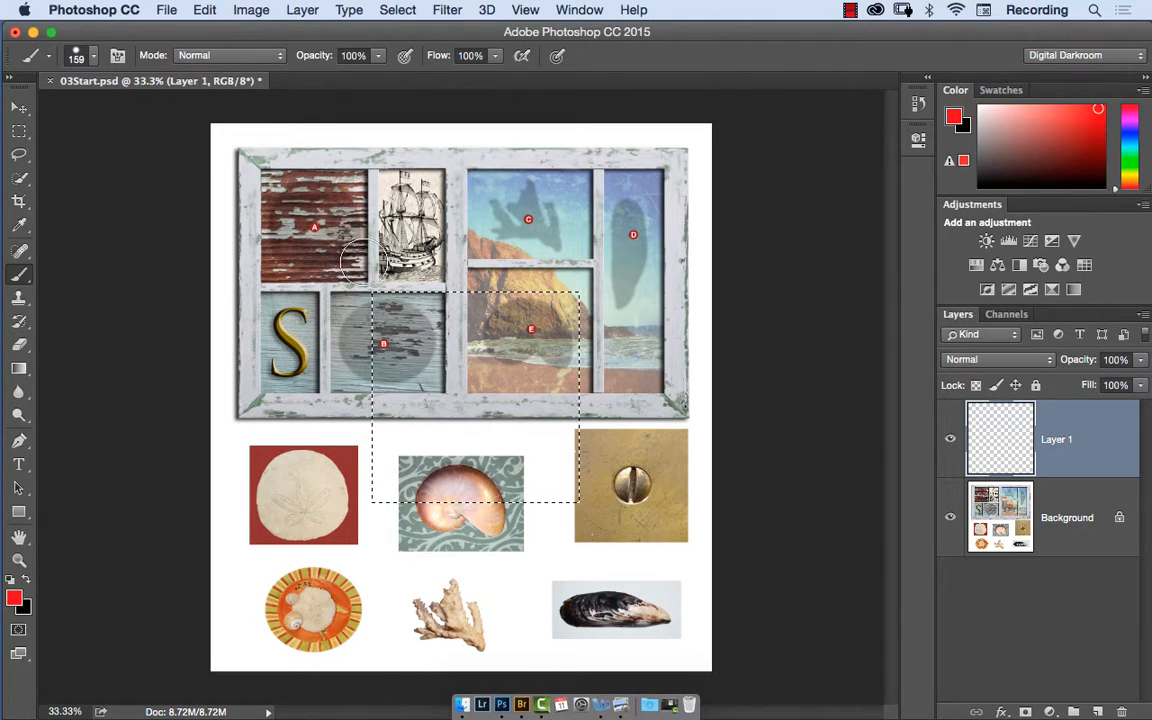
{"action": "left_click_drag", "start_coordinate": [322, 226], "coordinate": [585, 550]}
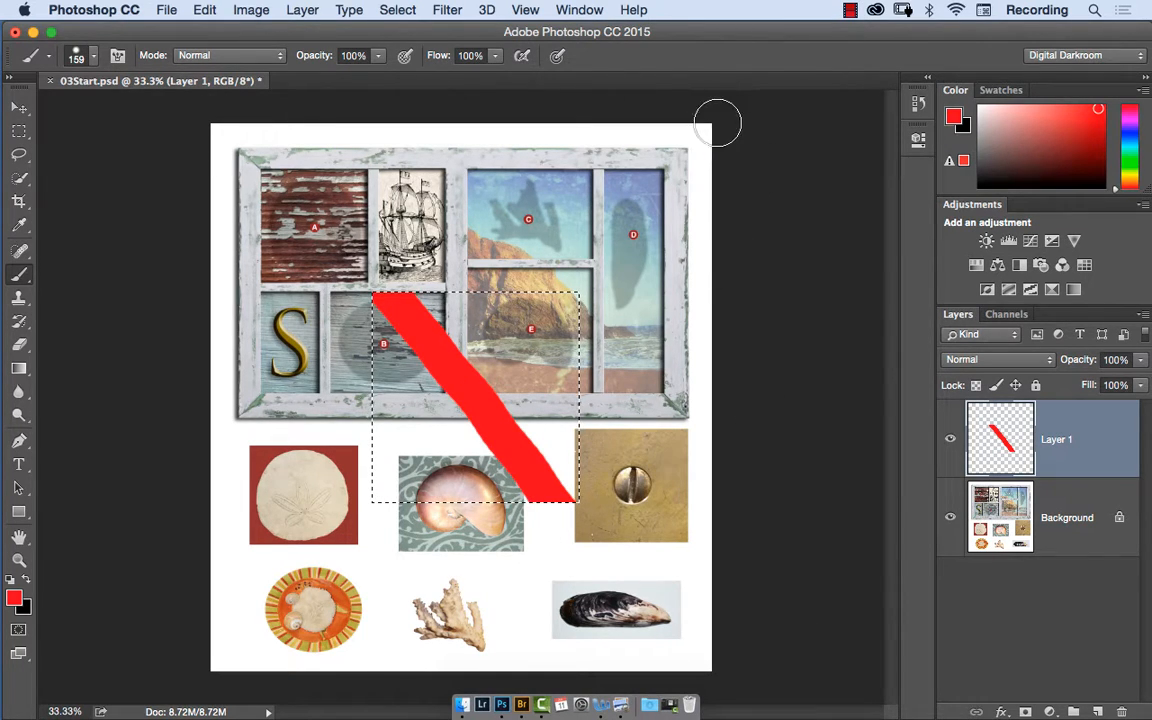
{"action": "mouse_move", "coordinate": [600, 258]}
{"action": "left_mouse_down"}
{"action": "mouse_move", "coordinate": [445, 385]}
{"action": "mouse_move", "coordinate": [330, 530]}
{"action": "left_mouse_up"}
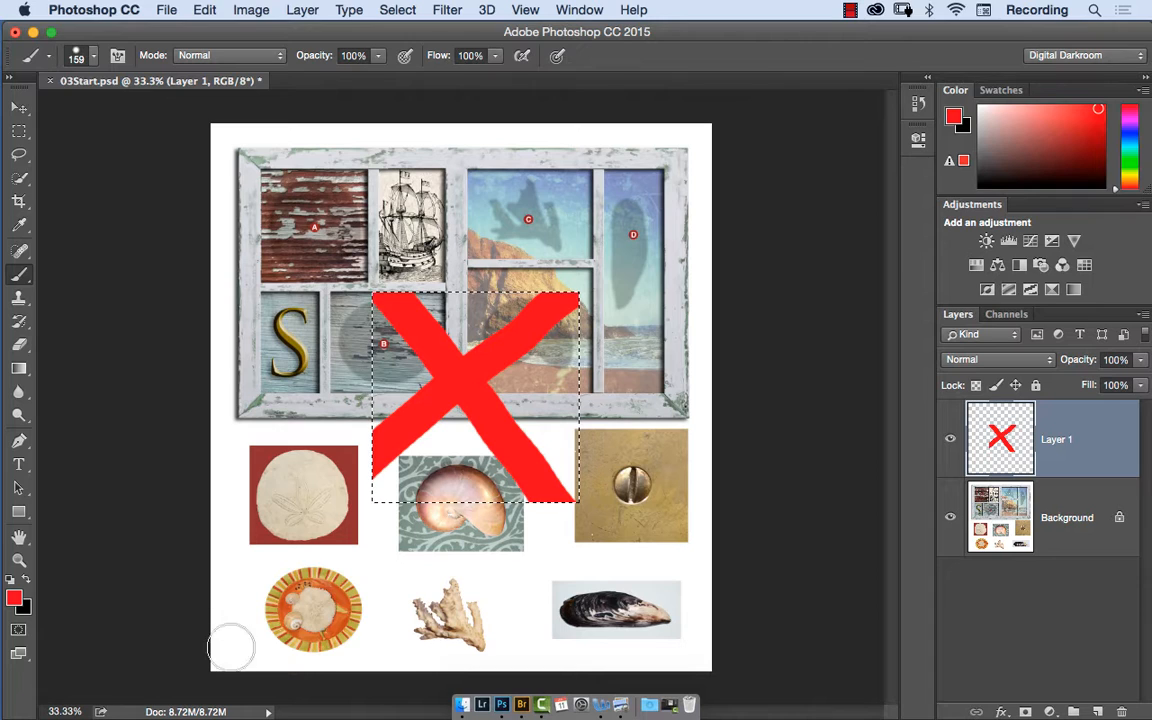
{"action": "left_click_drag", "start_coordinate": [216, 405], "coordinate": [700, 408]}
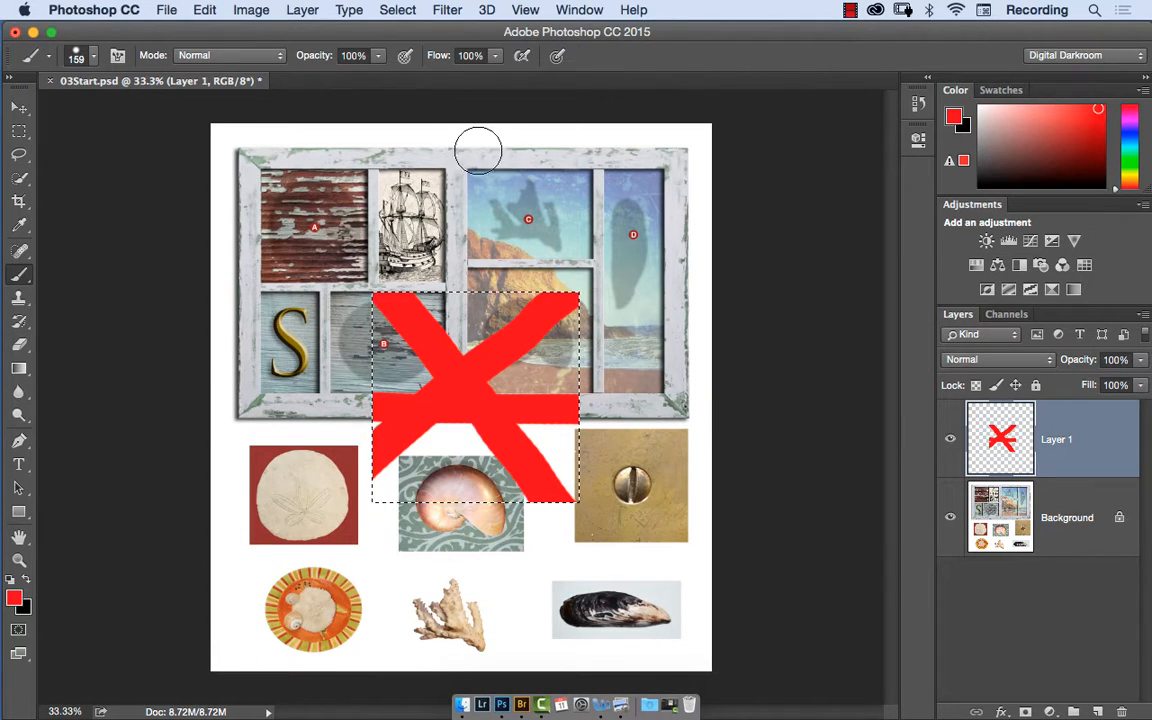
{"action": "left_click_drag", "start_coordinate": [468, 250], "coordinate": [470, 520]}
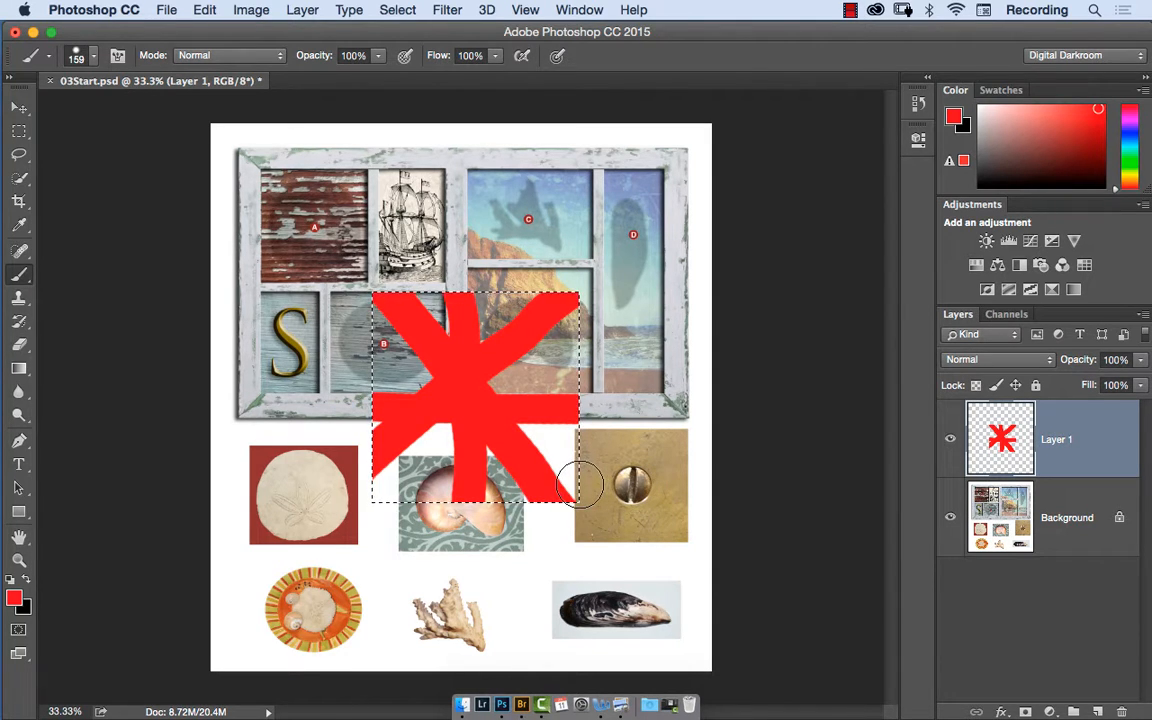
- Replace the rectangular selection with one of the entire canvas, clear Layer 1's red paint and leave nothing selected
{"action": "key", "text": "super+d"}
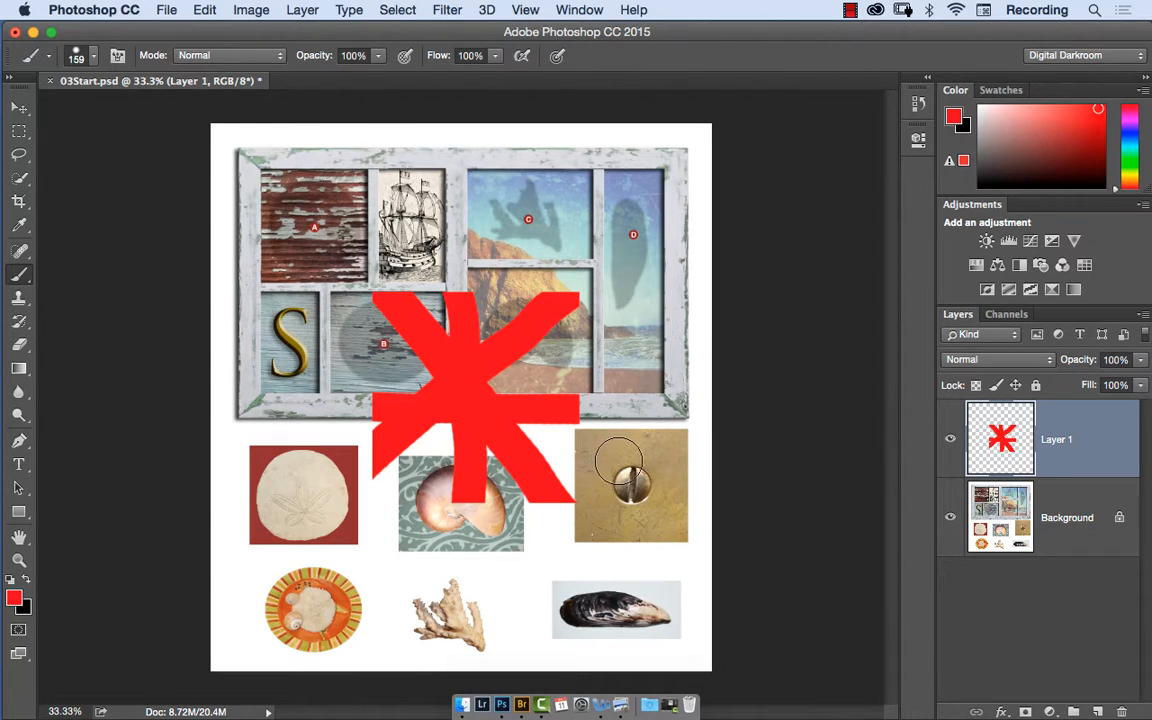
{"action": "key", "text": "super+a"}
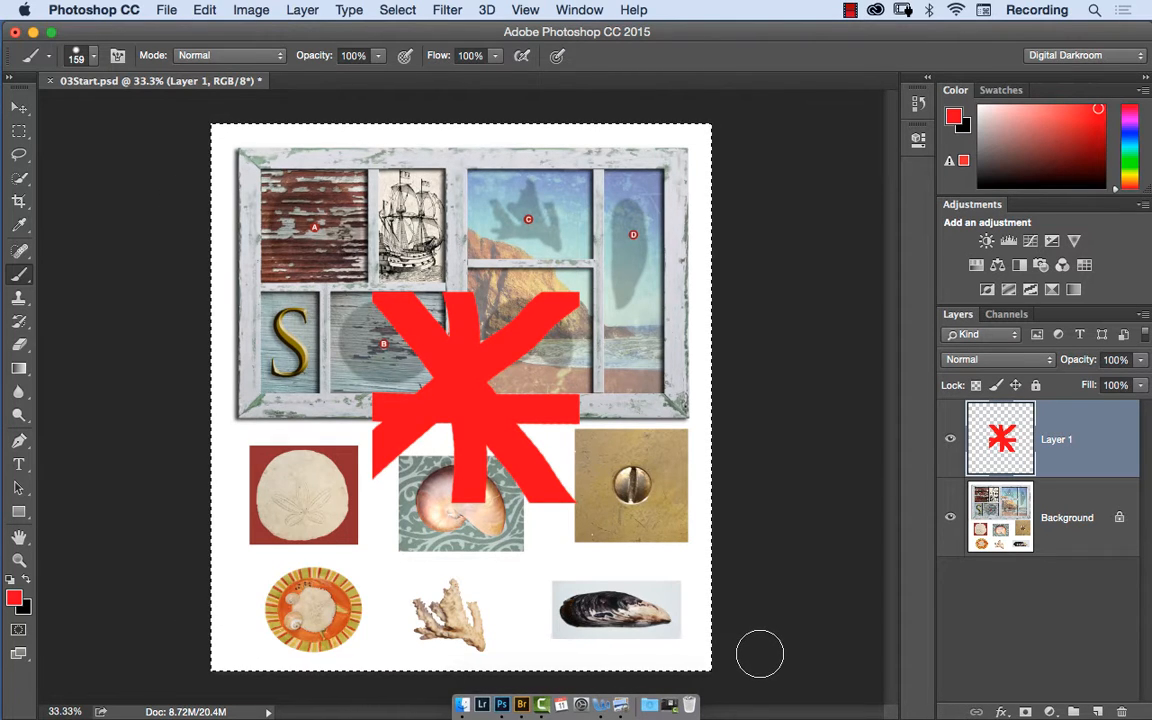
{"action": "key", "text": "Delete"}
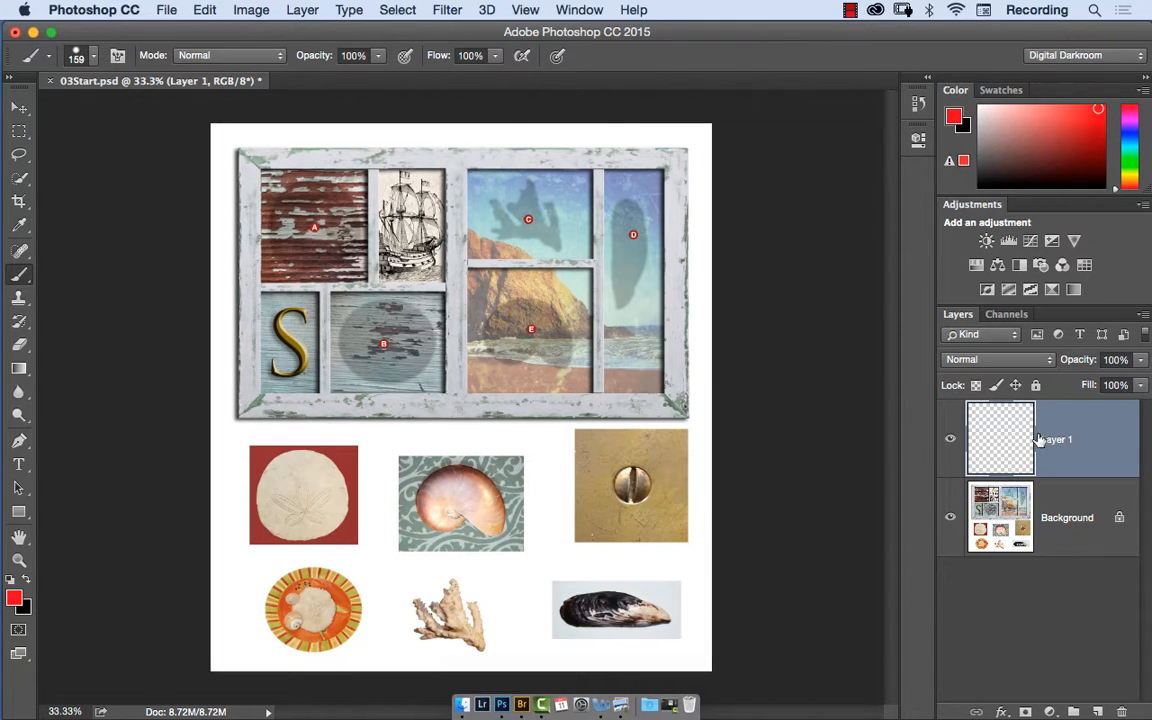
- Make a tiny rectangular selection at the frame's upper-left corner, and inspect it and the nautilus shell up close
{"action": "left_click", "coordinate": [20, 132]}
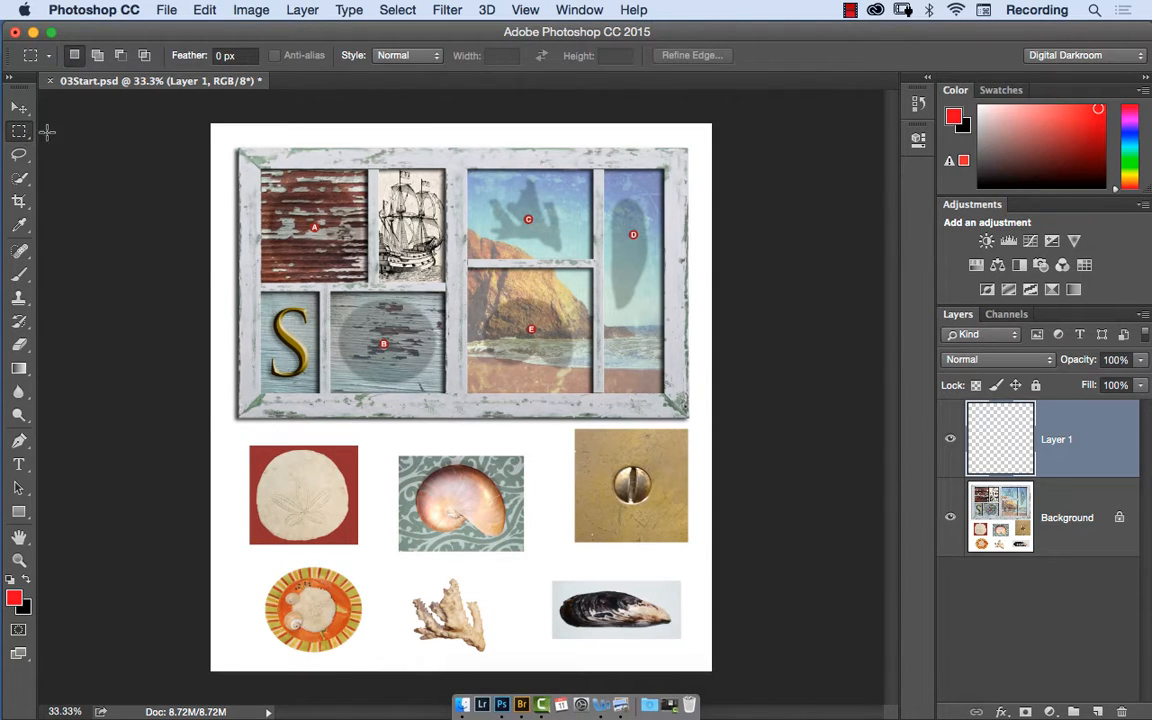
{"action": "left_click_drag", "start_coordinate": [242, 148], "coordinate": [310, 145]}
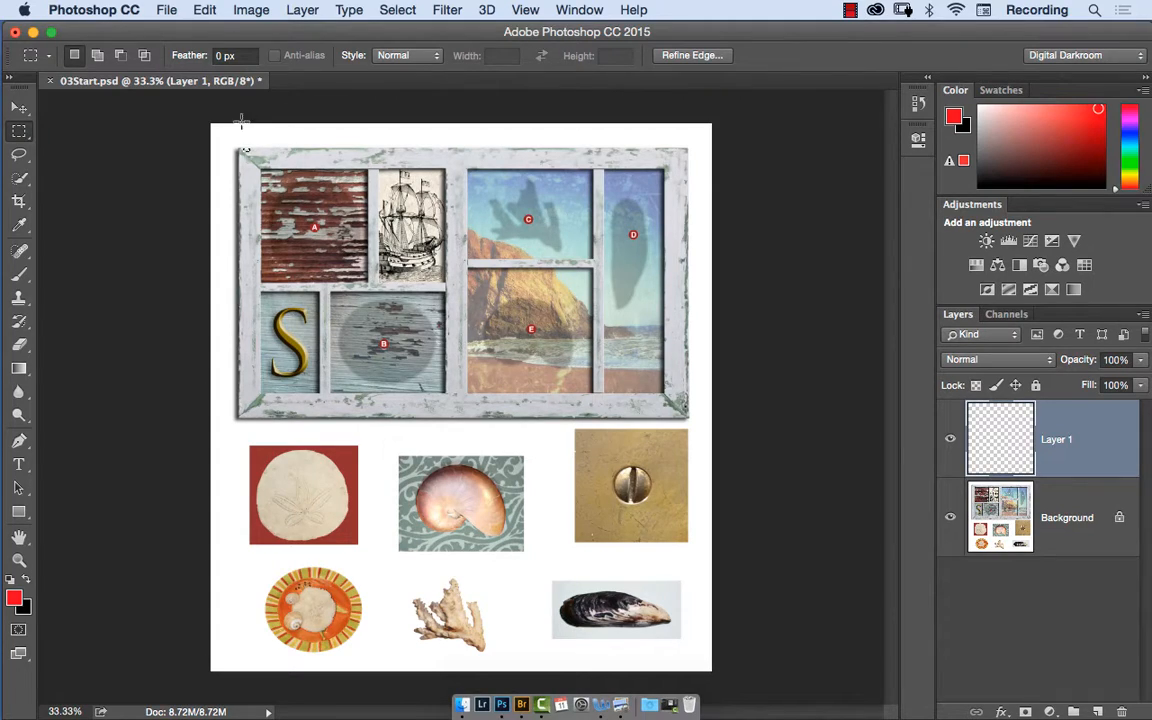
{"action": "left_click_drag", "start_coordinate": [242, 146], "coordinate": [348, 144]}
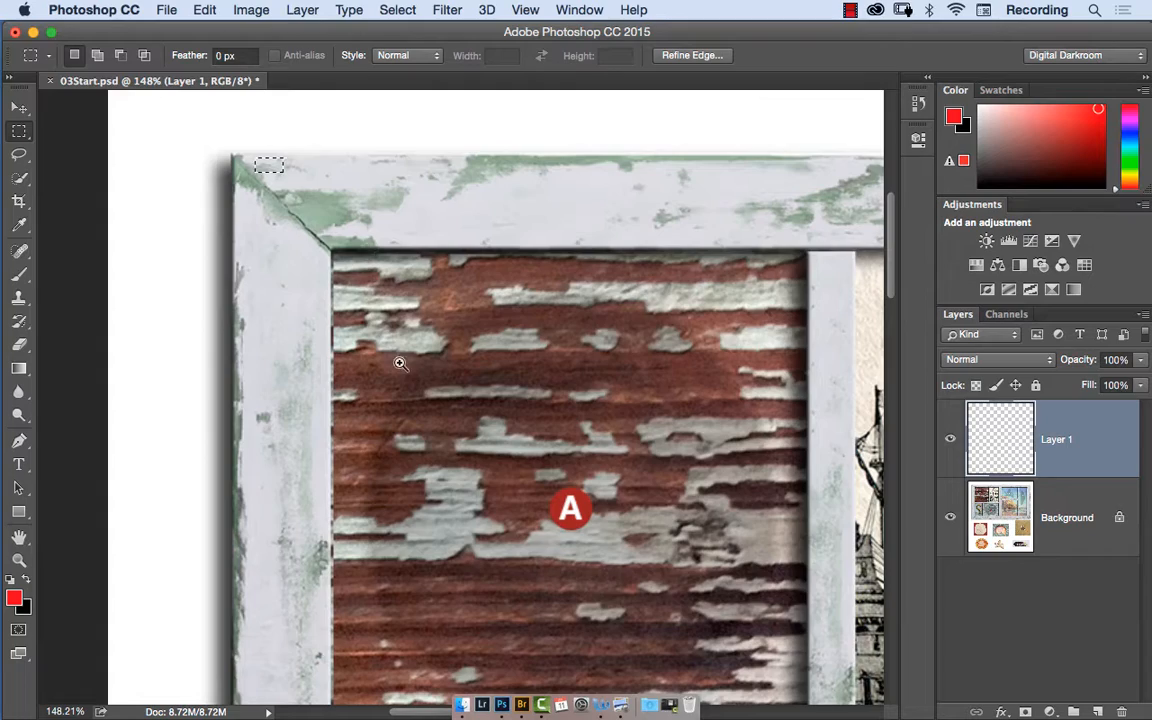
{"action": "left_click_drag", "start_coordinate": [400, 365], "coordinate": [511, 328]}
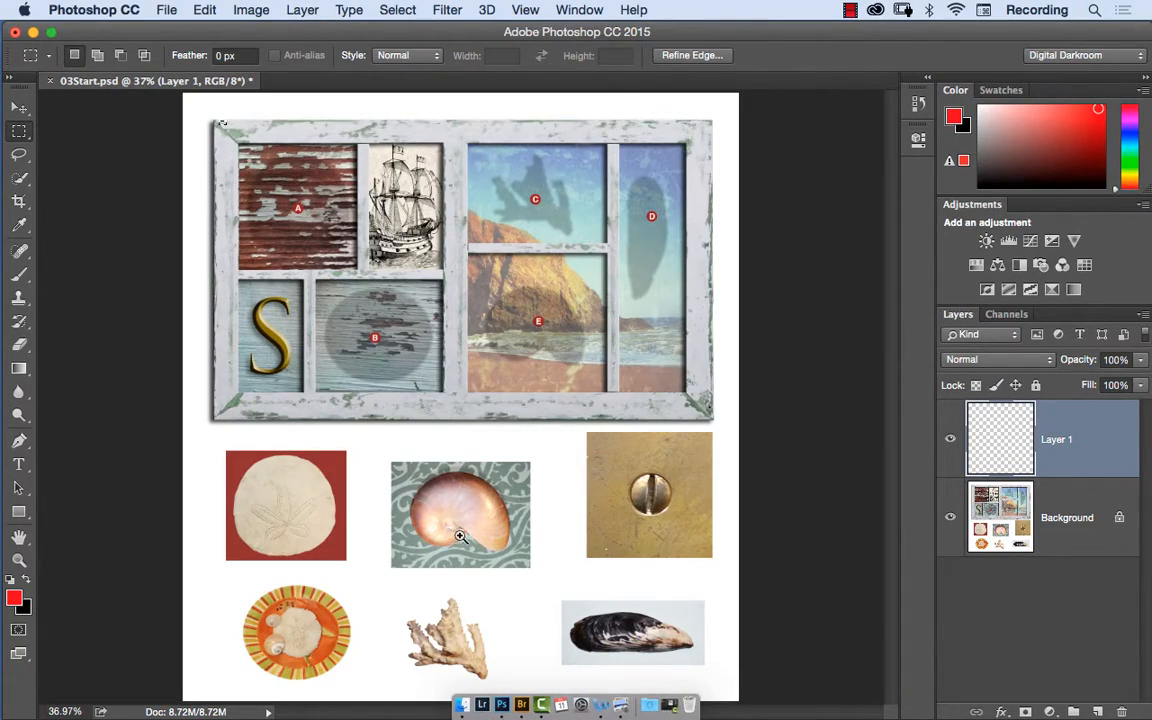
{"action": "left_click_drag", "start_coordinate": [460, 536], "coordinate": [589, 509]}
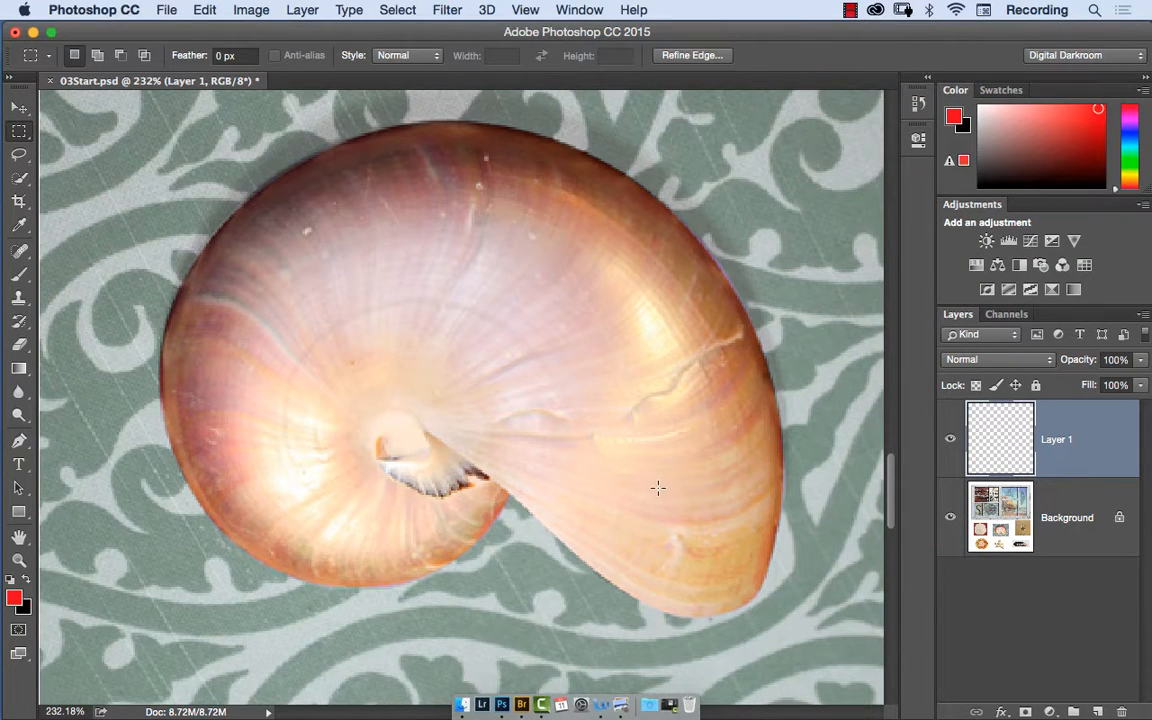
- Paint a red zigzag Brush stroke across the lower canvas on Layer 1 with nothing selected, and delete the layer
{"action": "left_click", "coordinate": [20, 276]}
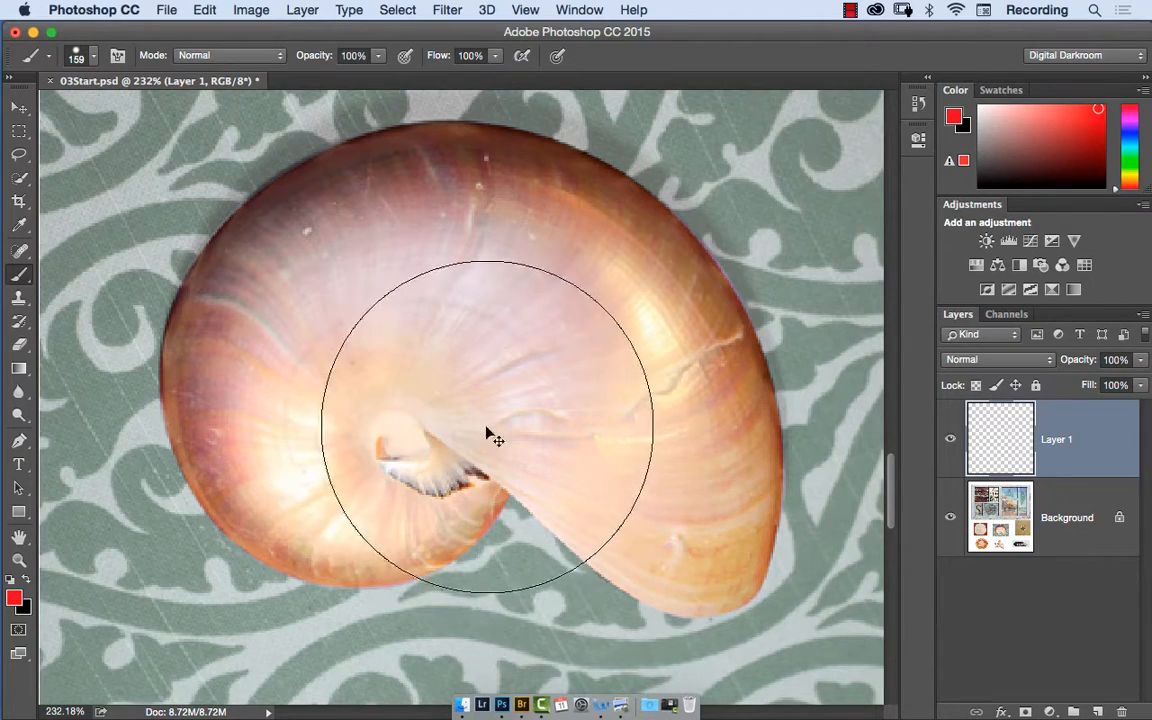
{"action": "key", "text": "super+space"}
{"action": "left_click_drag", "start_coordinate": [484, 443], "coordinate": [293, 227]}
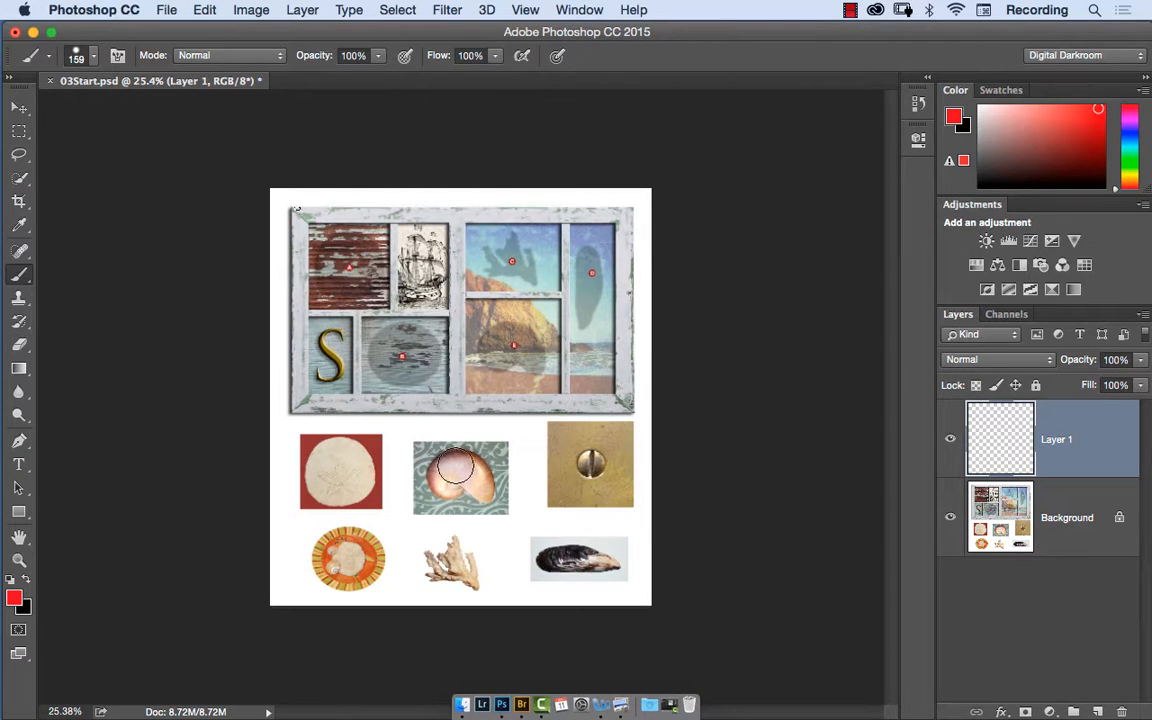
{"action": "key", "text": "super+d"}
{"action": "mouse_move", "coordinate": [283, 427]}
{"action": "left_mouse_down"}
{"action": "mouse_move", "coordinate": [584, 347]}
{"action": "mouse_move", "coordinate": [452, 449]}
{"action": "mouse_move", "coordinate": [511, 528]}
{"action": "mouse_move", "coordinate": [502, 585]}
{"action": "left_mouse_up"}
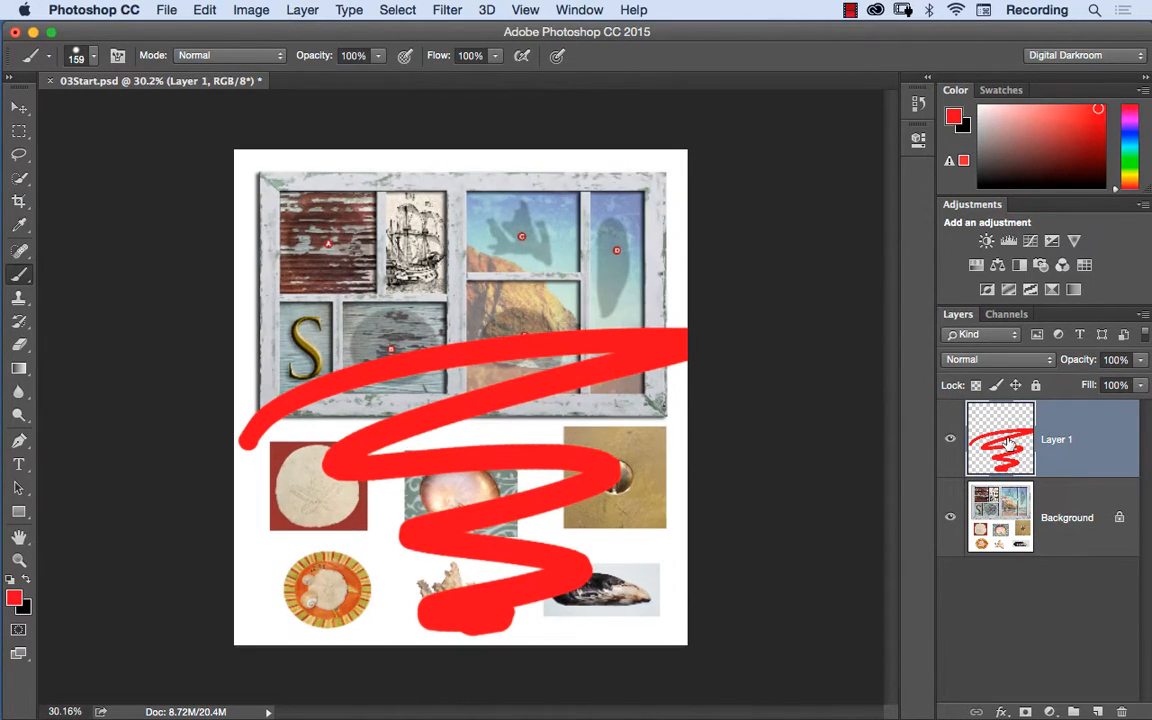
{"action": "mouse_move", "coordinate": [1010, 440]}
{"action": "left_mouse_down"}
{"action": "mouse_move", "coordinate": [1110, 640]}
{"action": "mouse_move", "coordinate": [1124, 711]}
{"action": "left_mouse_up"}
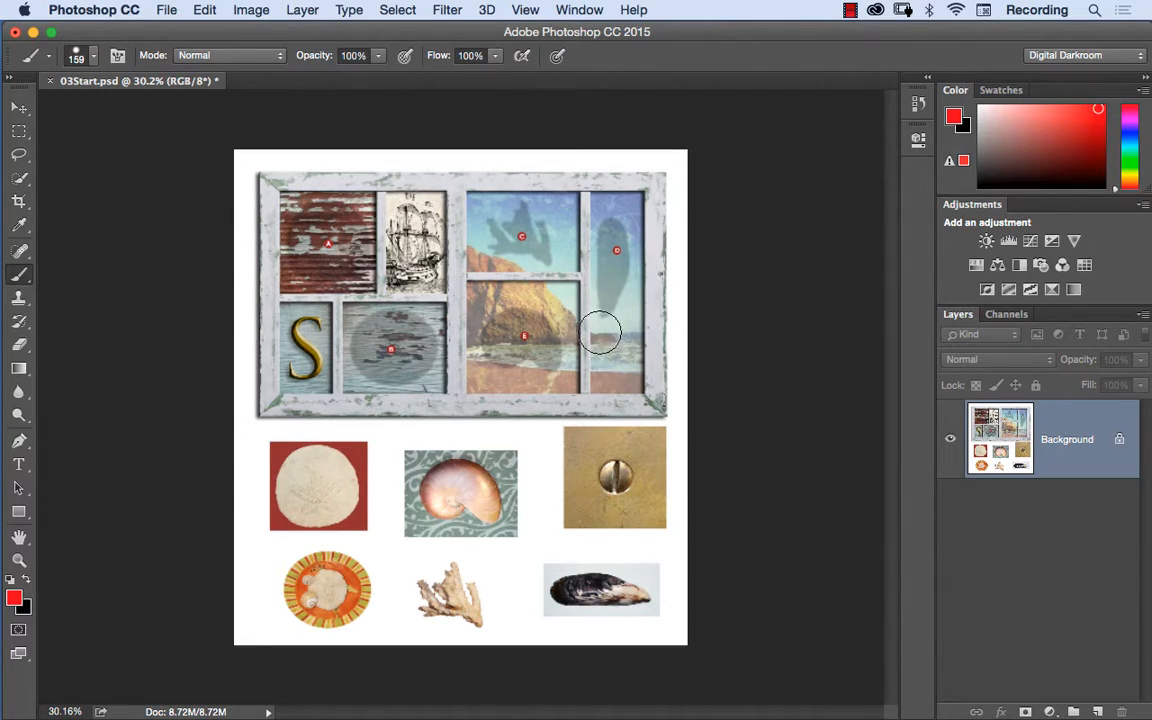
- Select the sand dollar on the red background with the Quick Selection tool and activate the Move tool
{"action": "left_click", "coordinate": [20, 181]}
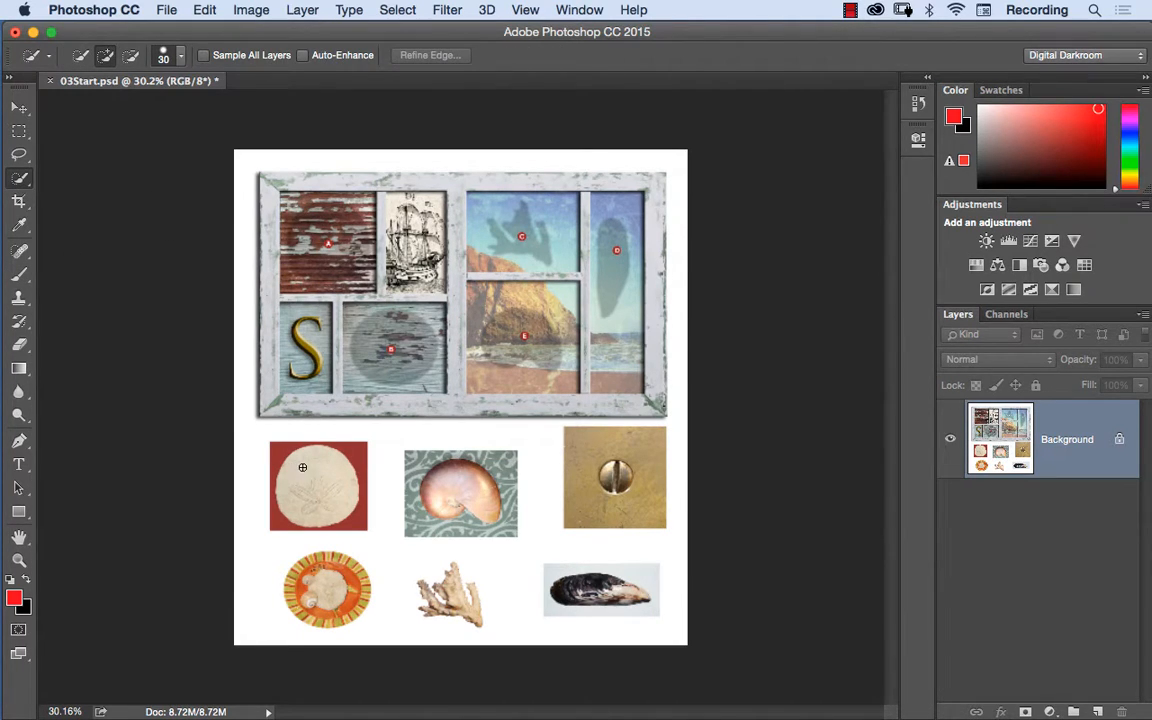
{"action": "left_click_drag", "start_coordinate": [302, 467], "coordinate": [333, 504]}
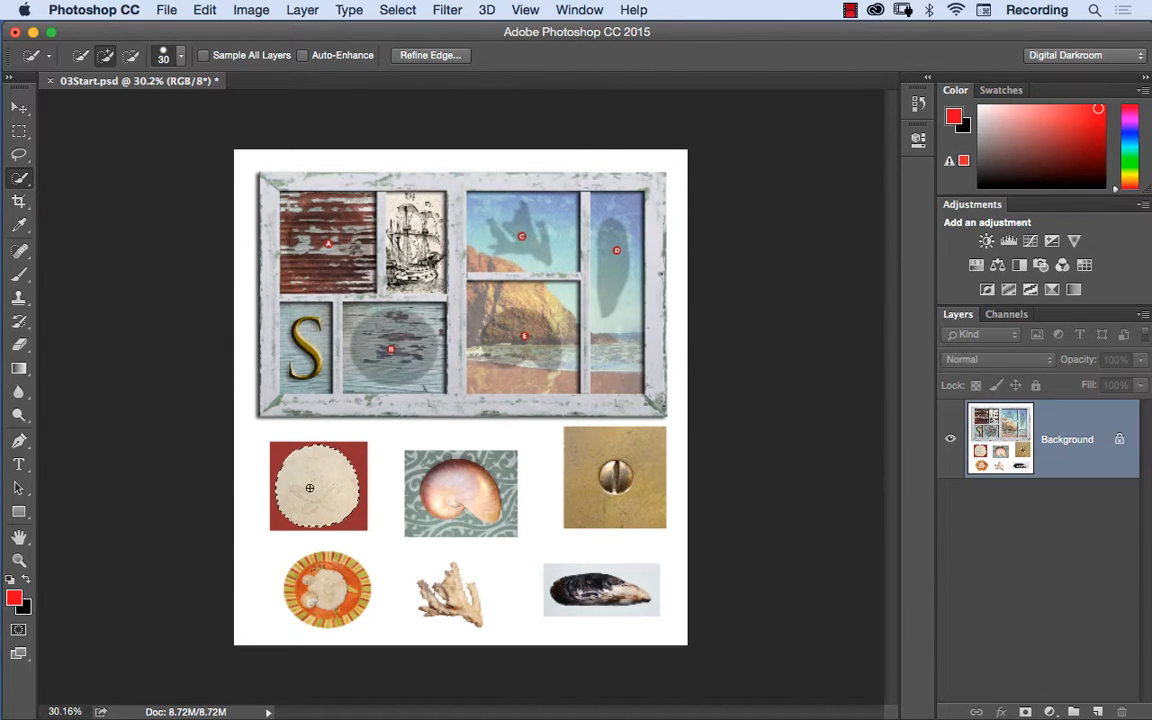
{"action": "left_click", "coordinate": [19, 108]}
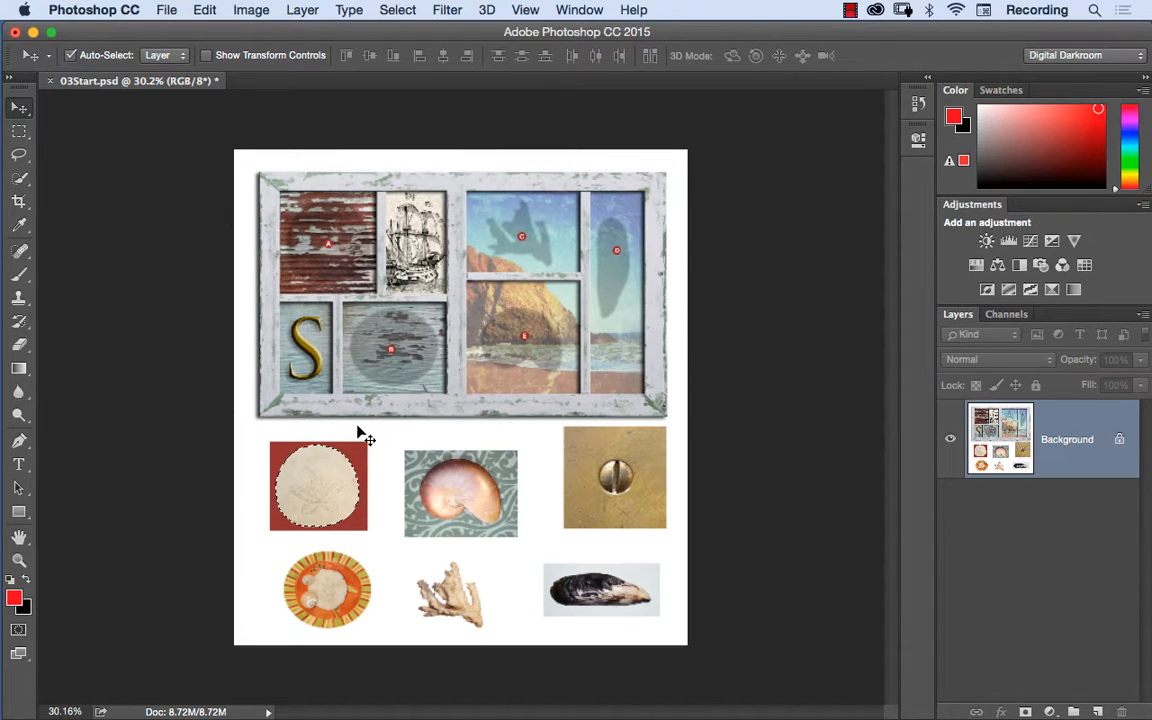
- Move the selected sand dollar pixels off the red square to the frame's upper-left pane, marked A, and readjust their position
{"action": "key", "text": "super+space"}
{"action": "left_click_drag", "start_coordinate": [317, 489], "coordinate": [345, 486]}
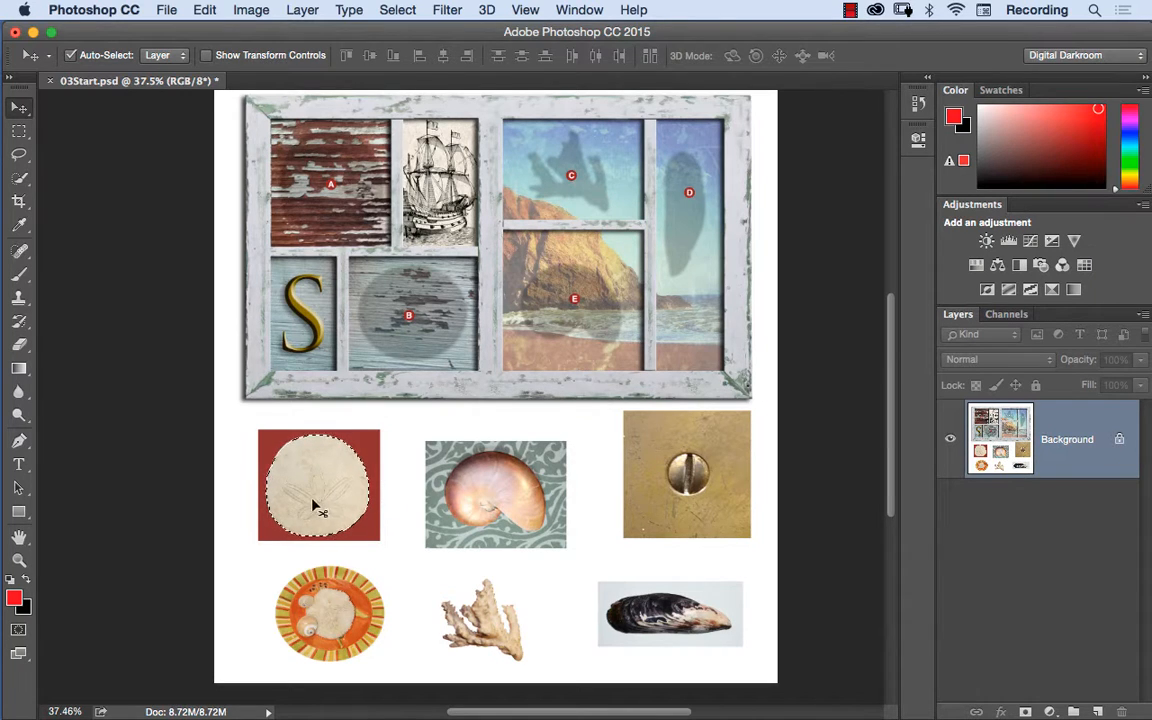
{"action": "left_click_drag", "start_coordinate": [311, 504], "coordinate": [324, 219]}
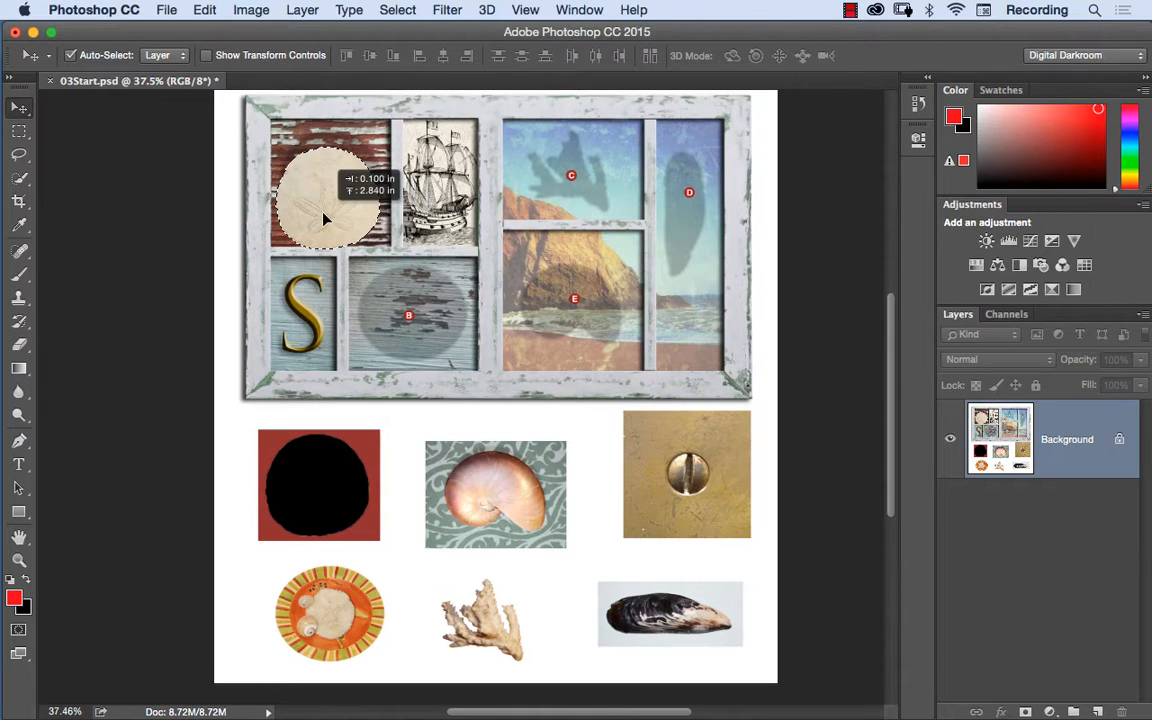
{"action": "left_click_drag", "start_coordinate": [324, 219], "coordinate": [328, 207]}
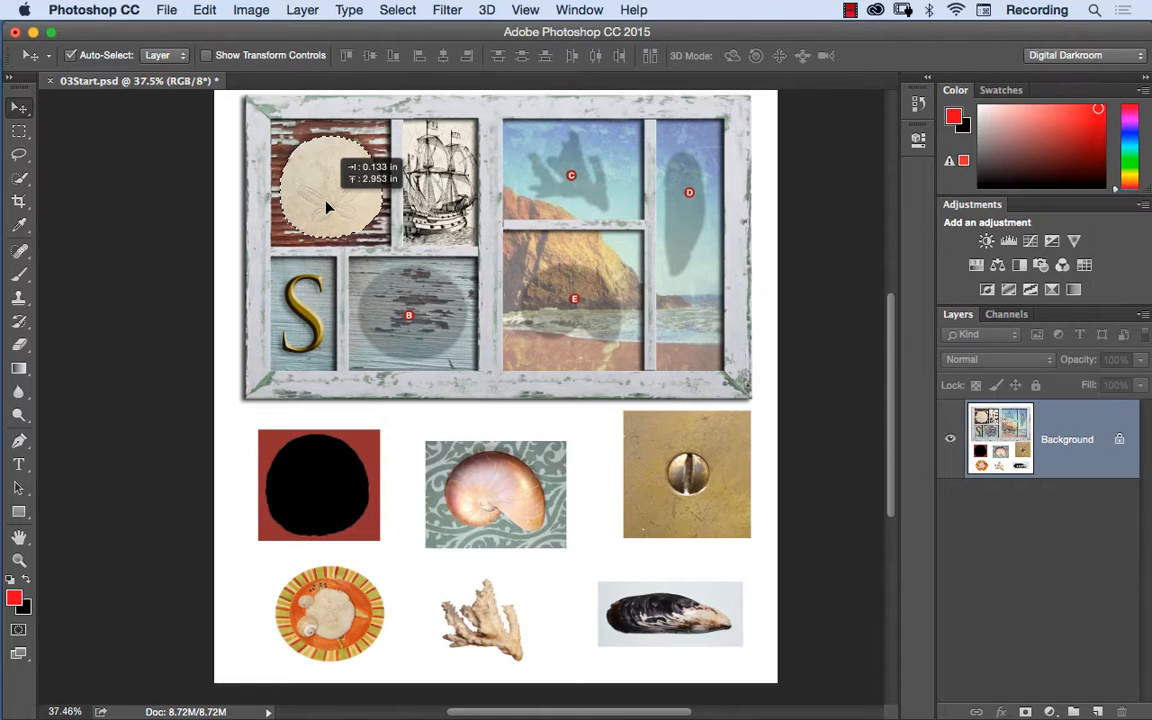
{"action": "left_click_drag", "start_coordinate": [326, 206], "coordinate": [313, 176]}
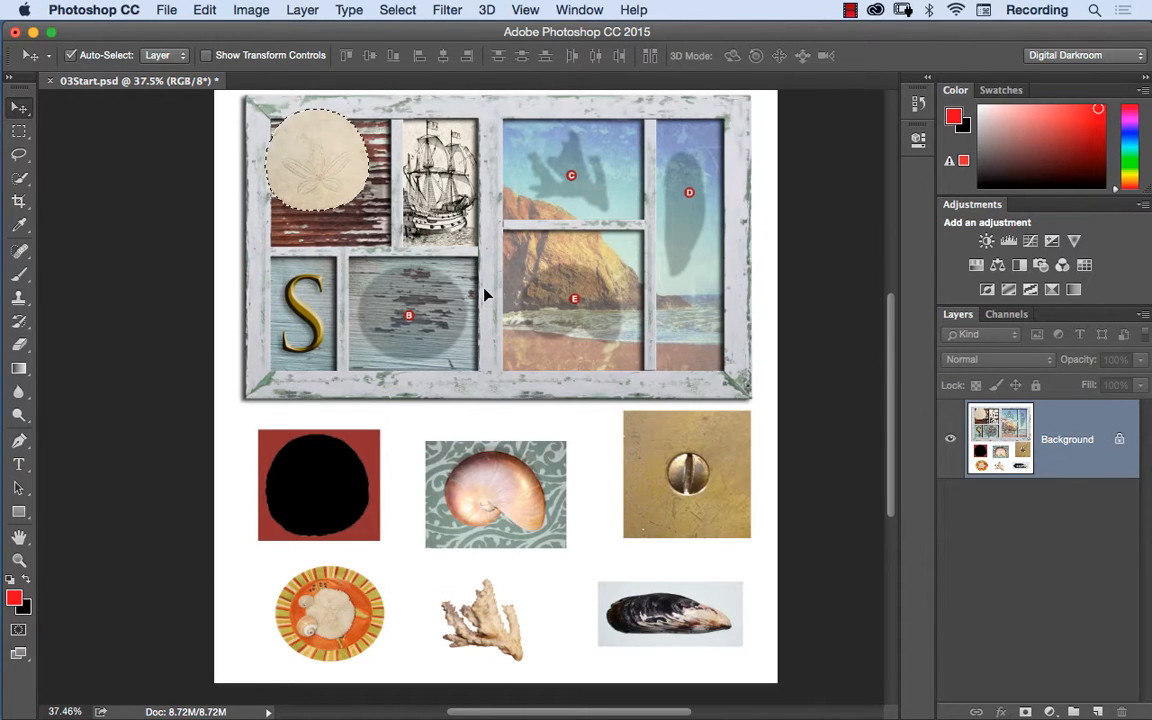
{"action": "mouse_move", "coordinate": [316, 166]}
{"action": "left_mouse_down"}
{"action": "mouse_move", "coordinate": [333, 191]}
{"action": "mouse_move", "coordinate": [309, 190]}
{"action": "mouse_move", "coordinate": [321, 180]}
{"action": "mouse_move", "coordinate": [314, 201]}
{"action": "mouse_move", "coordinate": [334, 180]}
{"action": "mouse_move", "coordinate": [328, 201]}
{"action": "mouse_move", "coordinate": [315, 182]}
{"action": "left_mouse_up"}
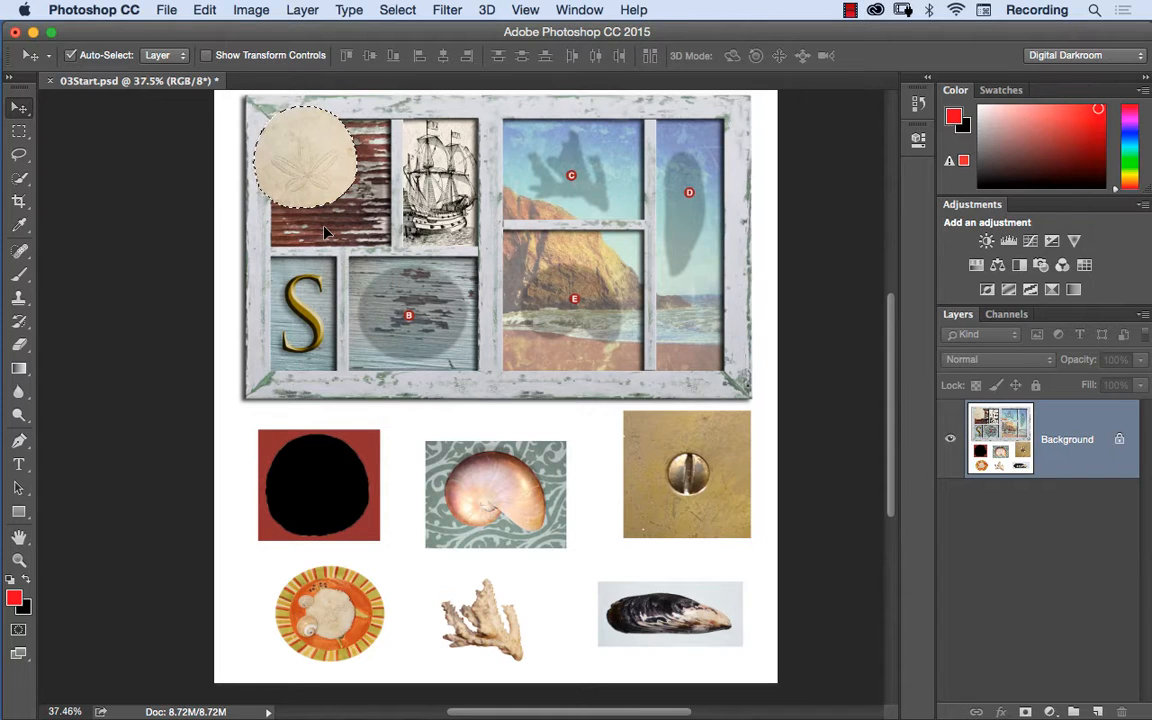
- Deselect the moved sand dollar and try to move it again on the locked Background layer
{"action": "key", "text": "super"}
{"action": "key", "text": "super+d"}
{"action": "left_click_drag", "start_coordinate": [313, 181], "coordinate": [354, 197]}
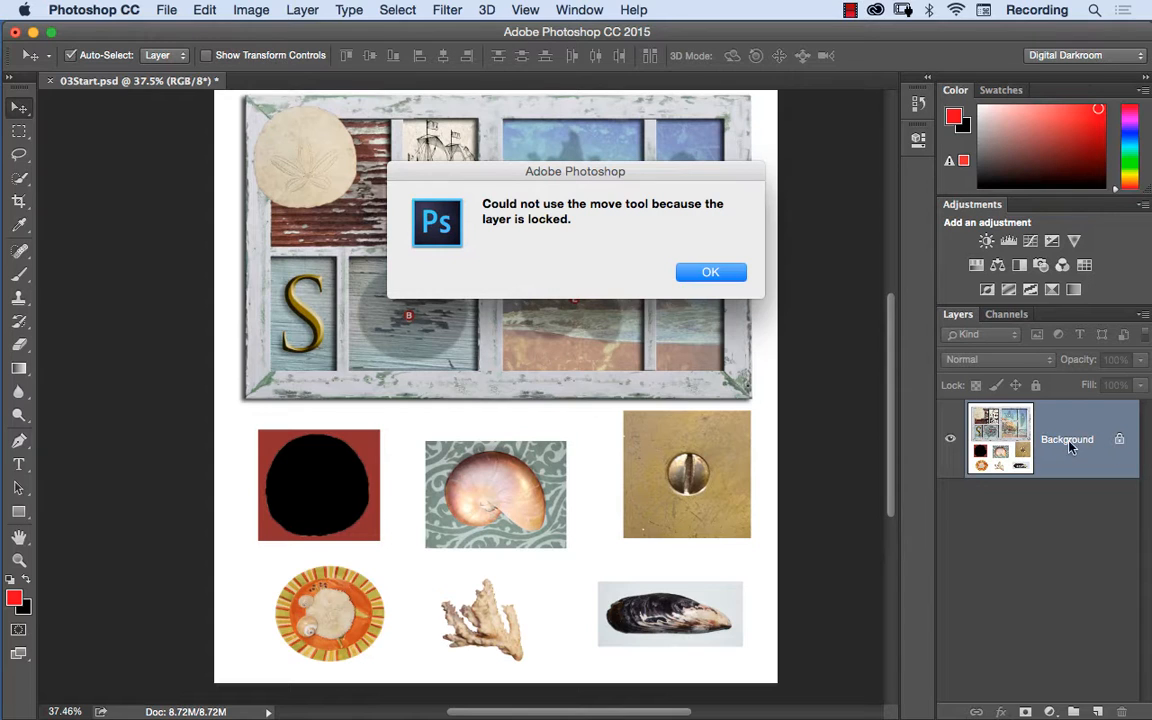
{"action": "left_click", "coordinate": [710, 273]}
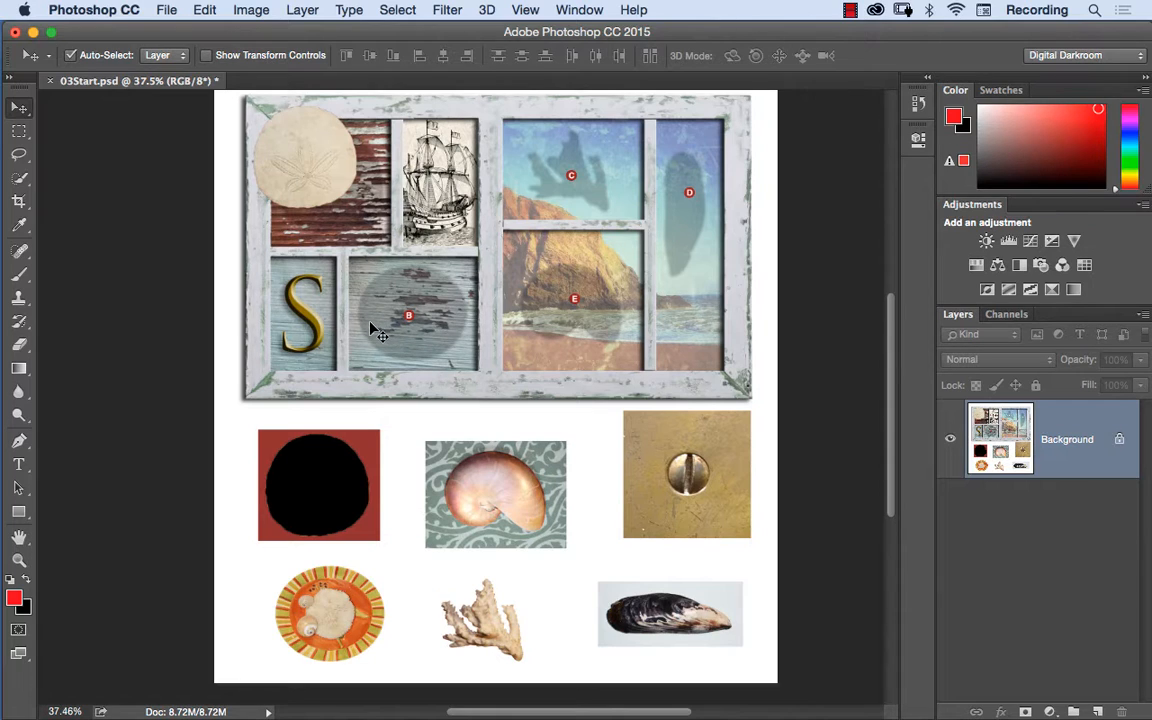
- Step back through the history to the Quick Selection state so the sand dollar is unmoved and selected
{"action": "left_click", "coordinate": [920, 105]}
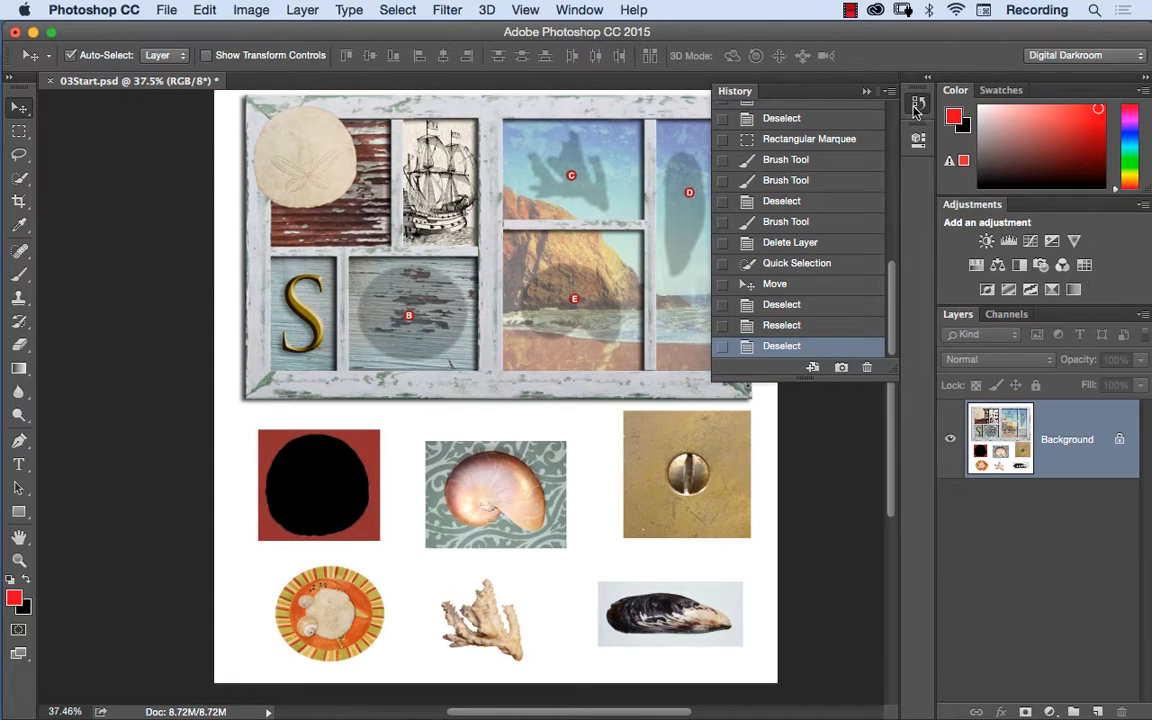
{"action": "left_click", "coordinate": [797, 306]}
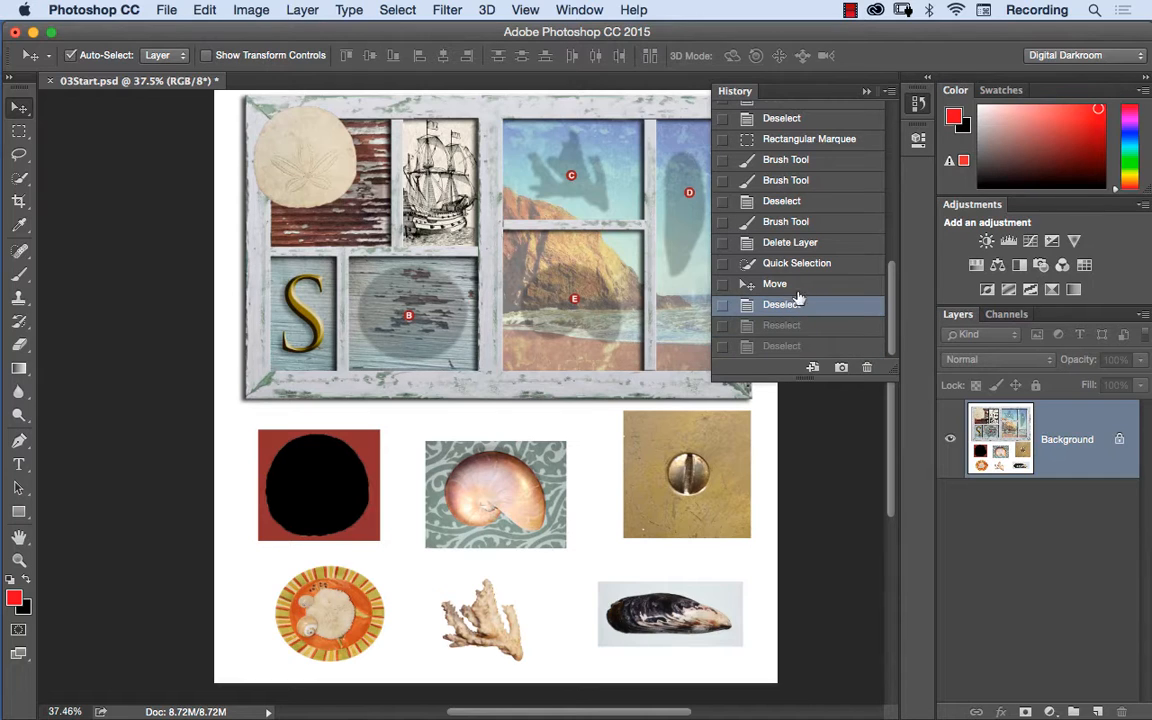
{"action": "left_click", "coordinate": [797, 287]}
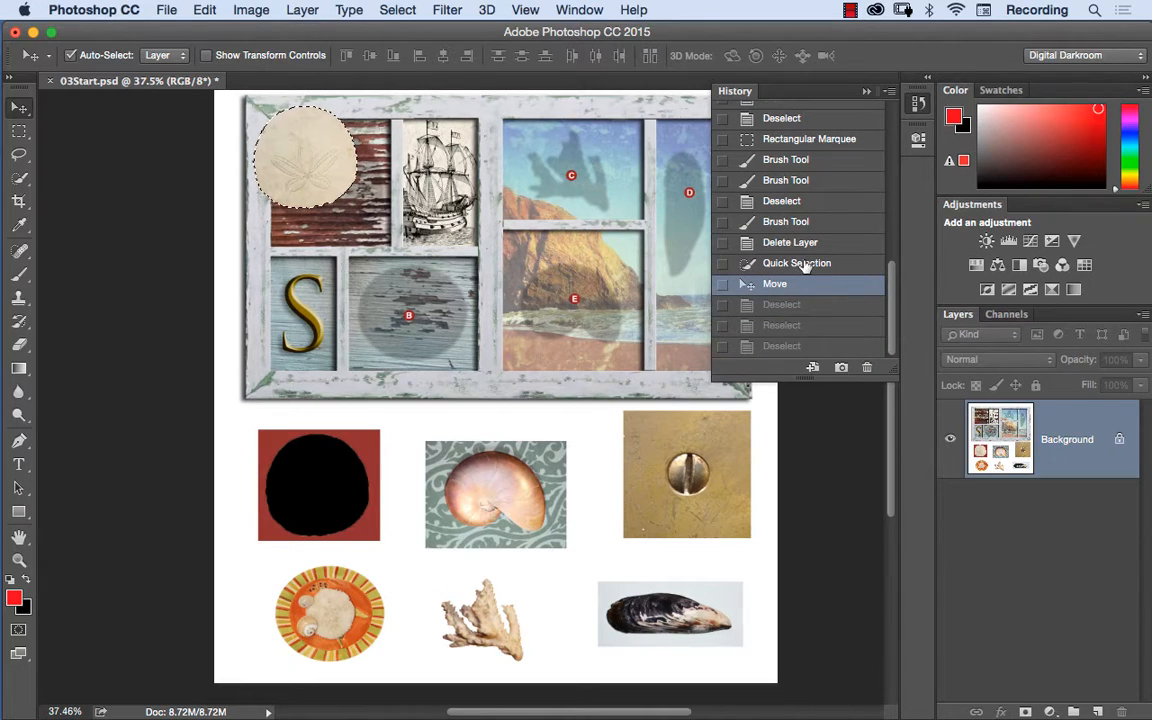
{"action": "left_click", "coordinate": [790, 265]}
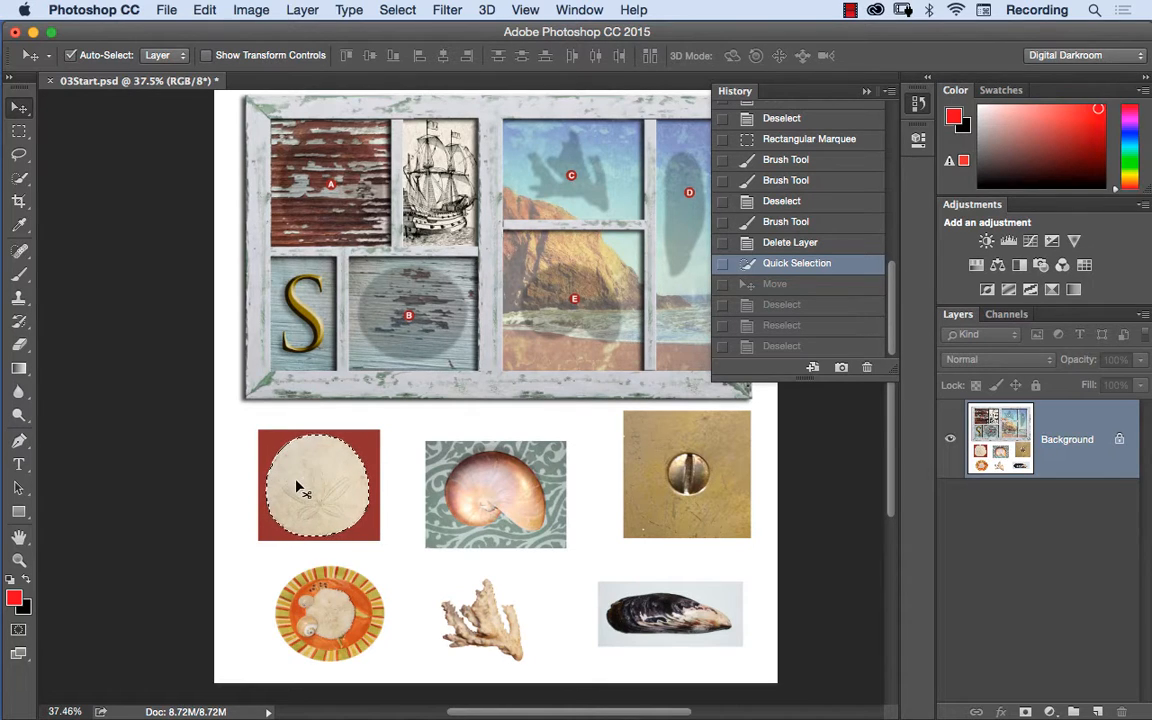
{"action": "left_click", "coordinate": [867, 92]}
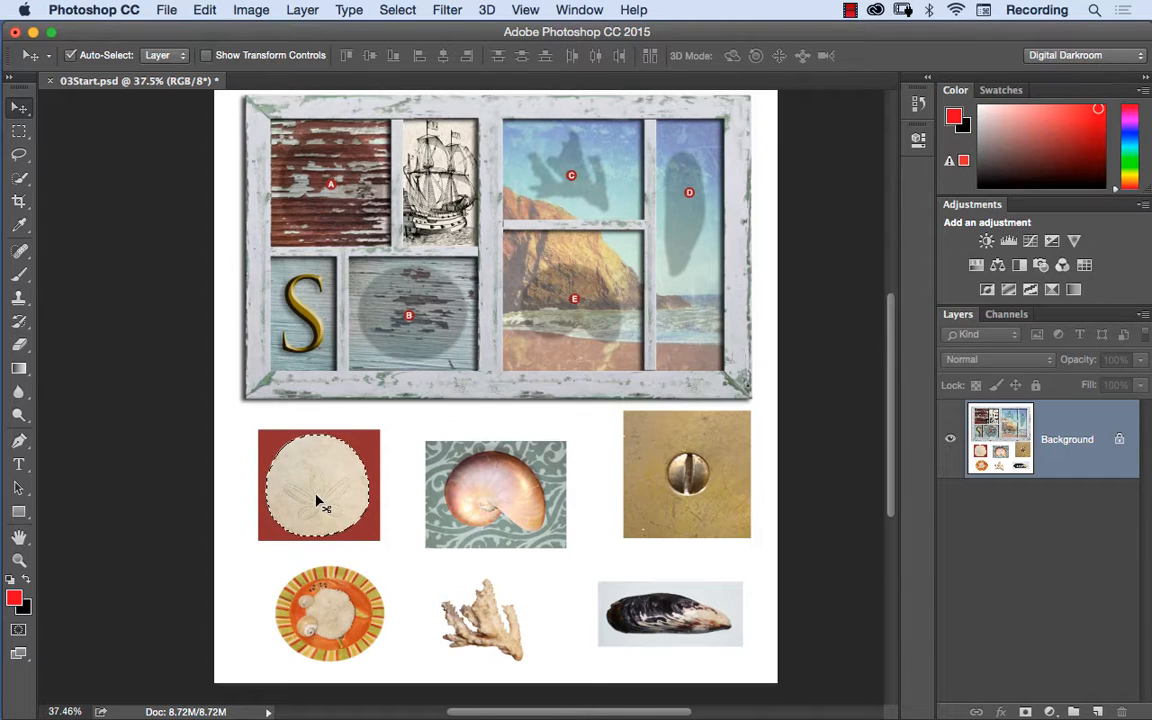
- Try moving the selected sand dollar slightly upward with black as the background colour, and undo the move
{"action": "left_click_drag", "start_coordinate": [315, 502], "coordinate": [329, 459]}
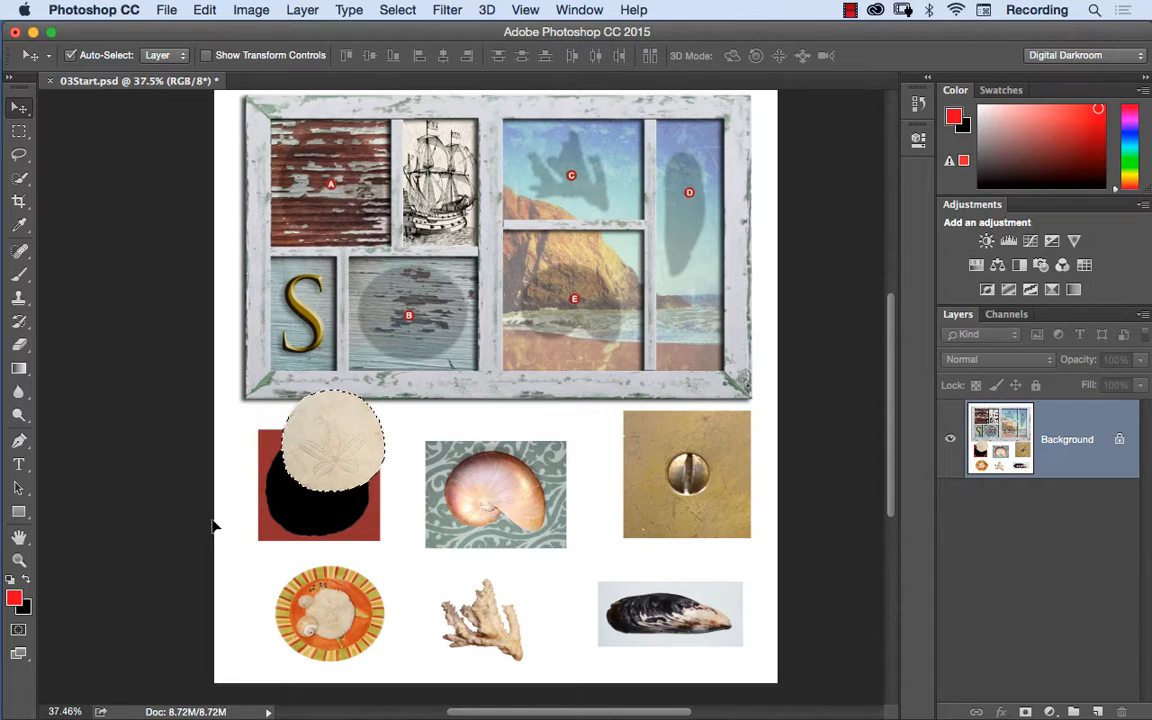
{"action": "key", "text": "super+z"}
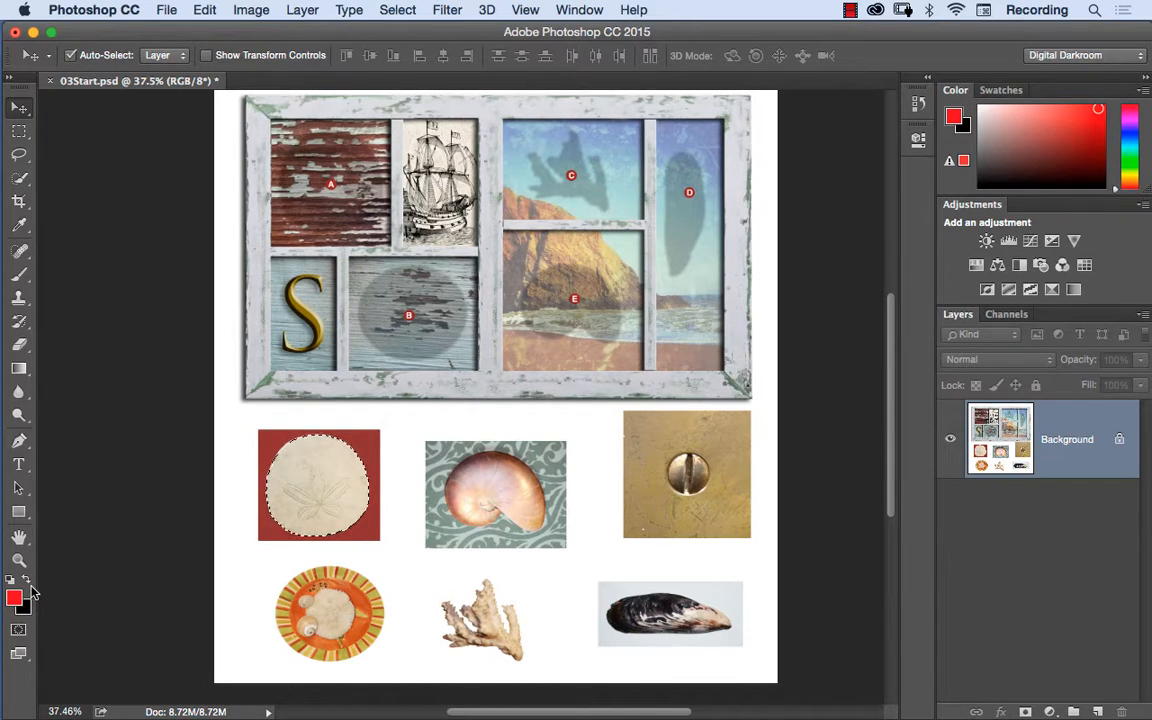
- Swap the foreground and background colours, try moving the sand dollar upward with red as the background colour, and undo the move
{"action": "left_click", "coordinate": [27, 584]}
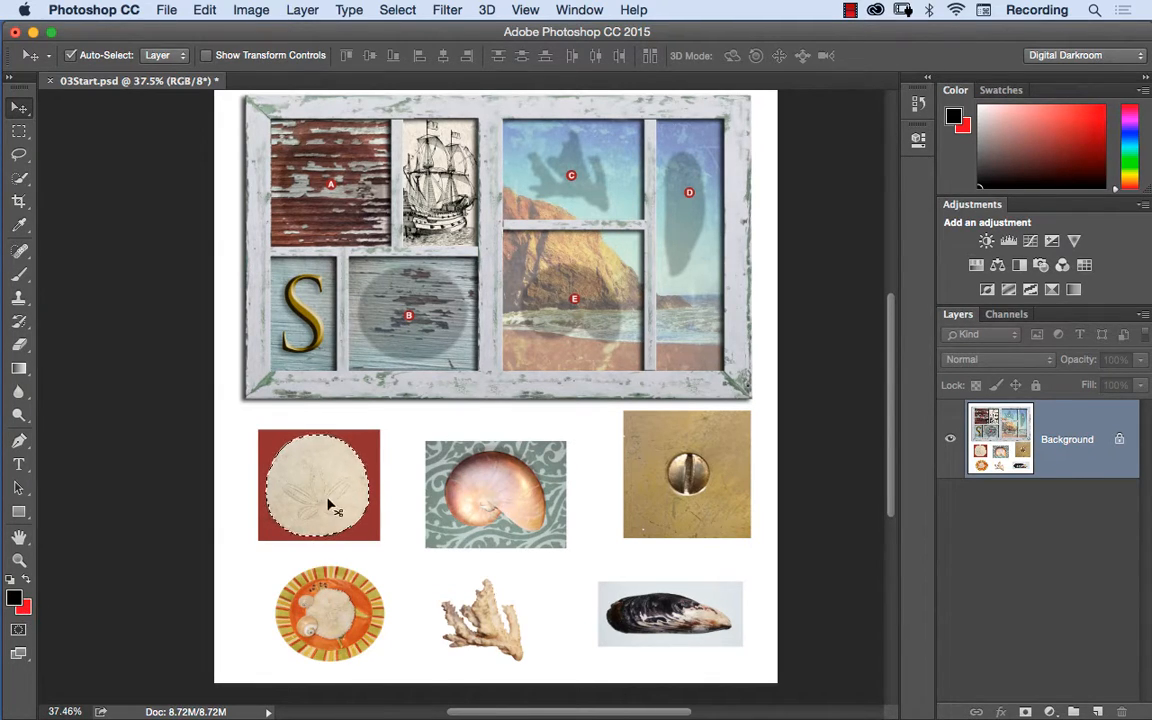
{"action": "left_click_drag", "start_coordinate": [323, 509], "coordinate": [334, 460]}
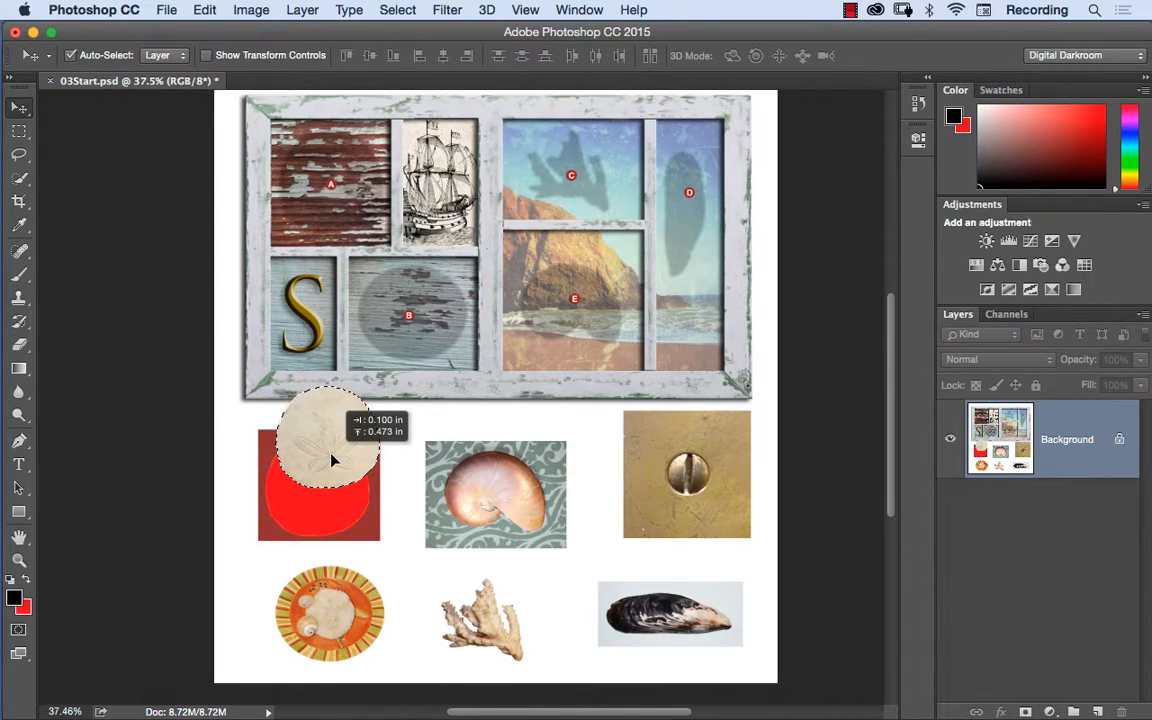
{"action": "left_click_drag", "start_coordinate": [334, 460], "coordinate": [324, 460]}
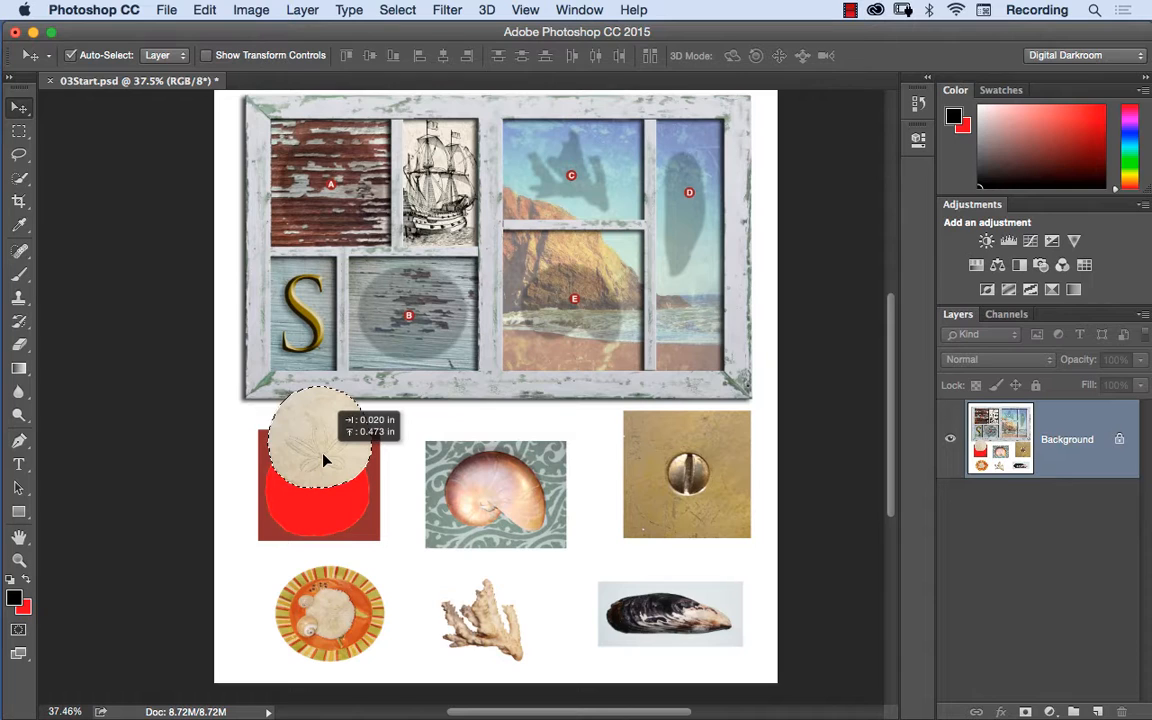
{"action": "left_click_drag", "start_coordinate": [324, 460], "coordinate": [324, 460]}
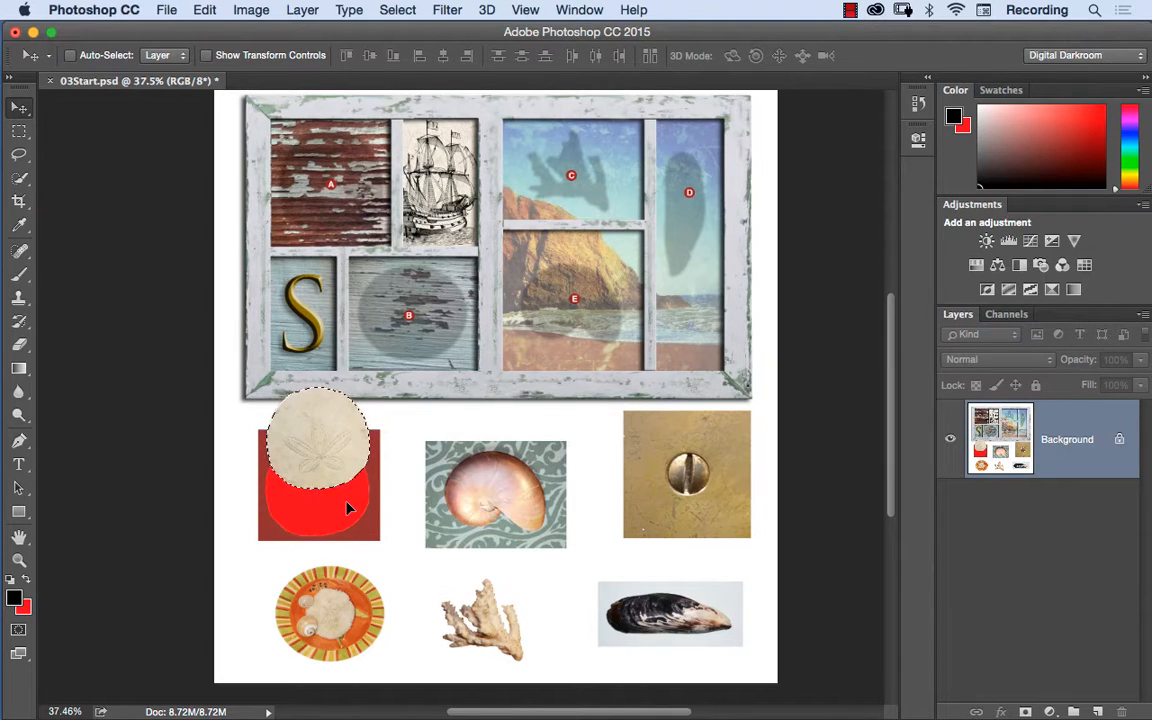
{"action": "key", "text": "super+z"}
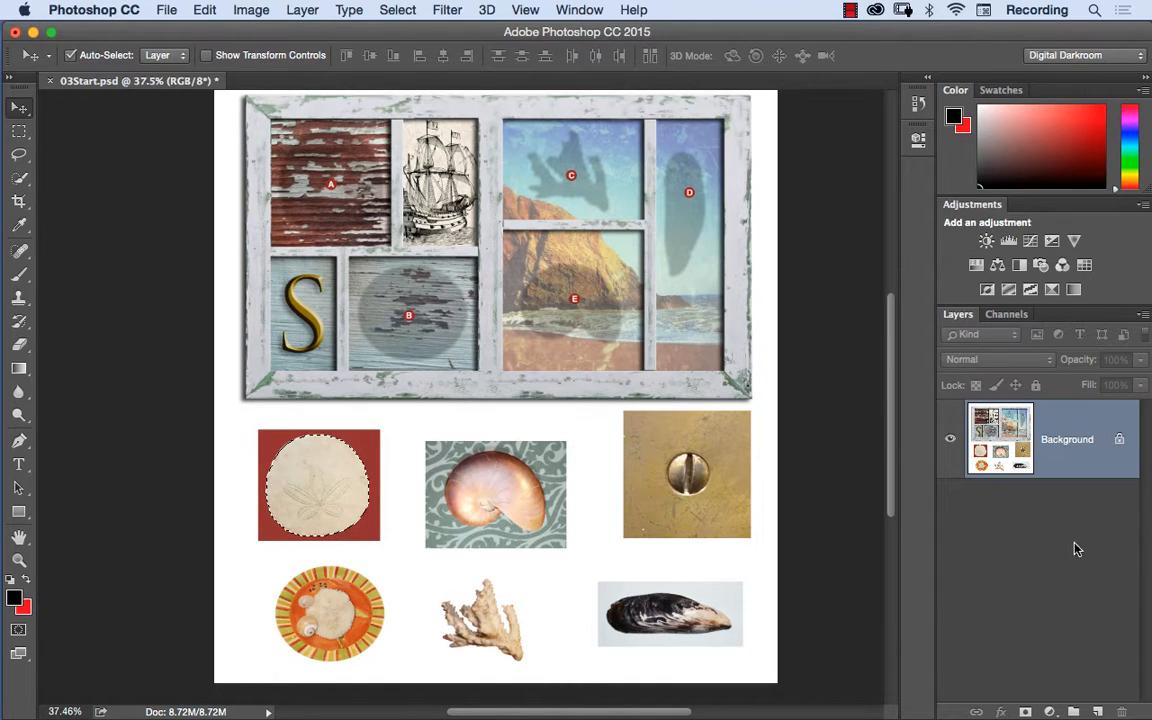
- Unlock the Background layer, try moving the selected sand dollar into the frame's pane A, and undo the move
{"action": "left_click", "coordinate": [1121, 442]}
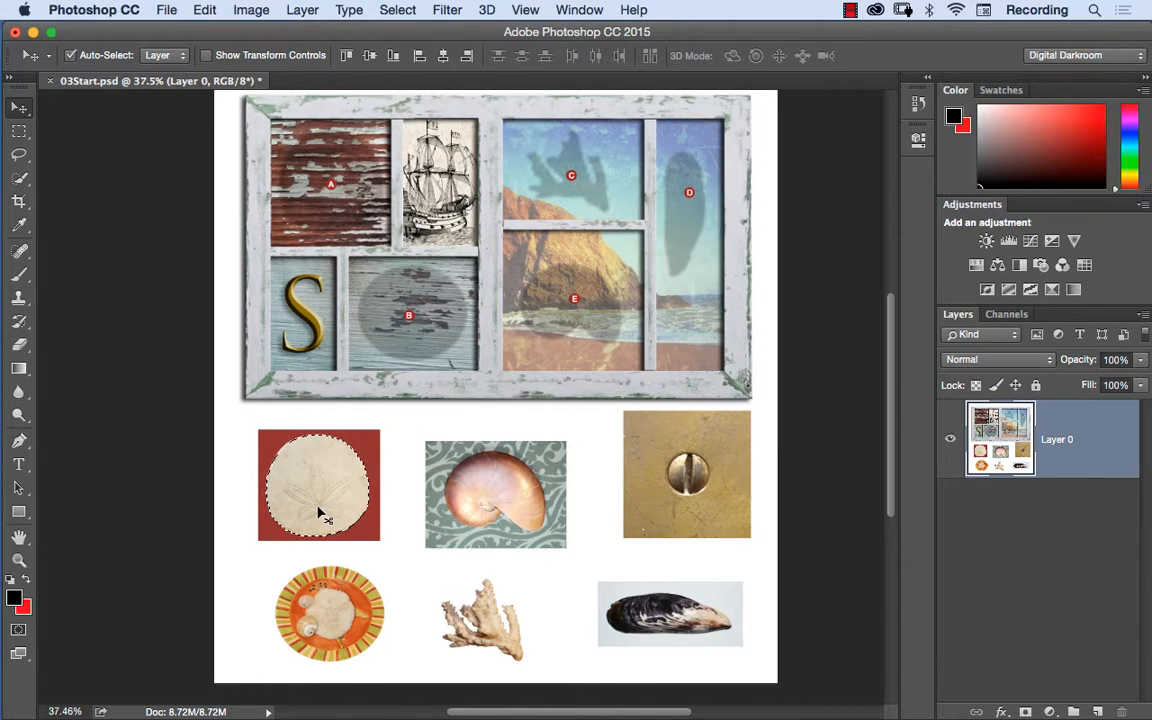
{"action": "left_click_drag", "start_coordinate": [321, 509], "coordinate": [331, 211]}
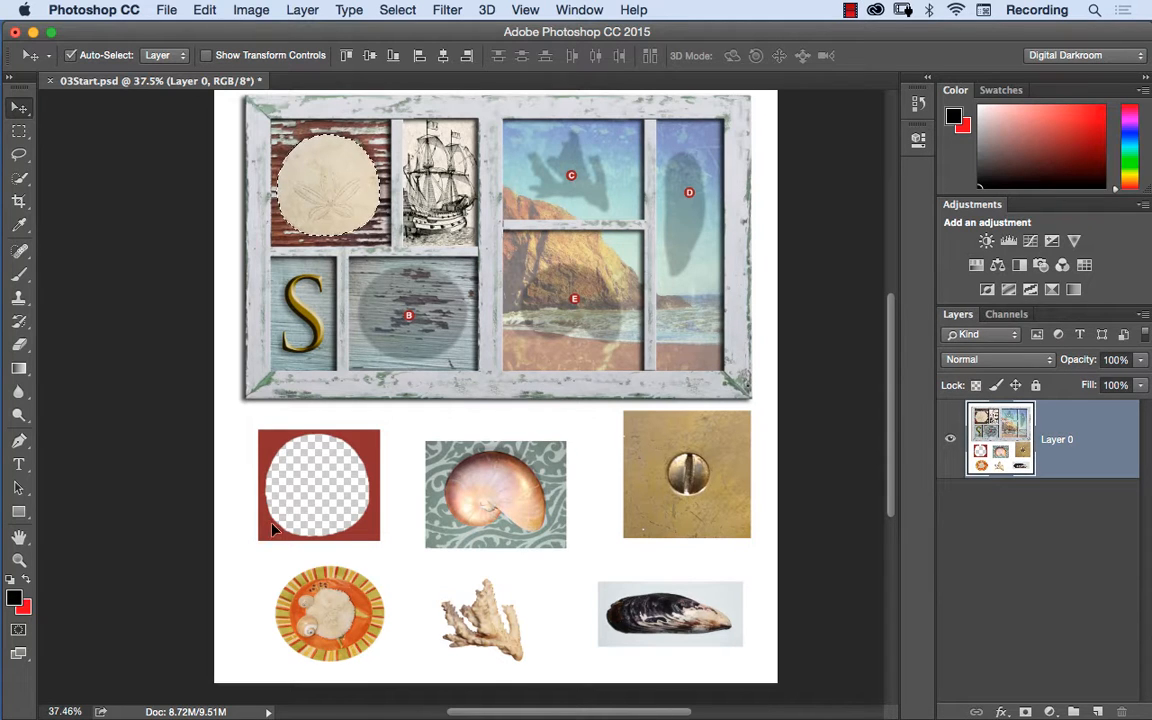
{"action": "key", "text": "super"}
{"action": "key", "text": "super+z"}
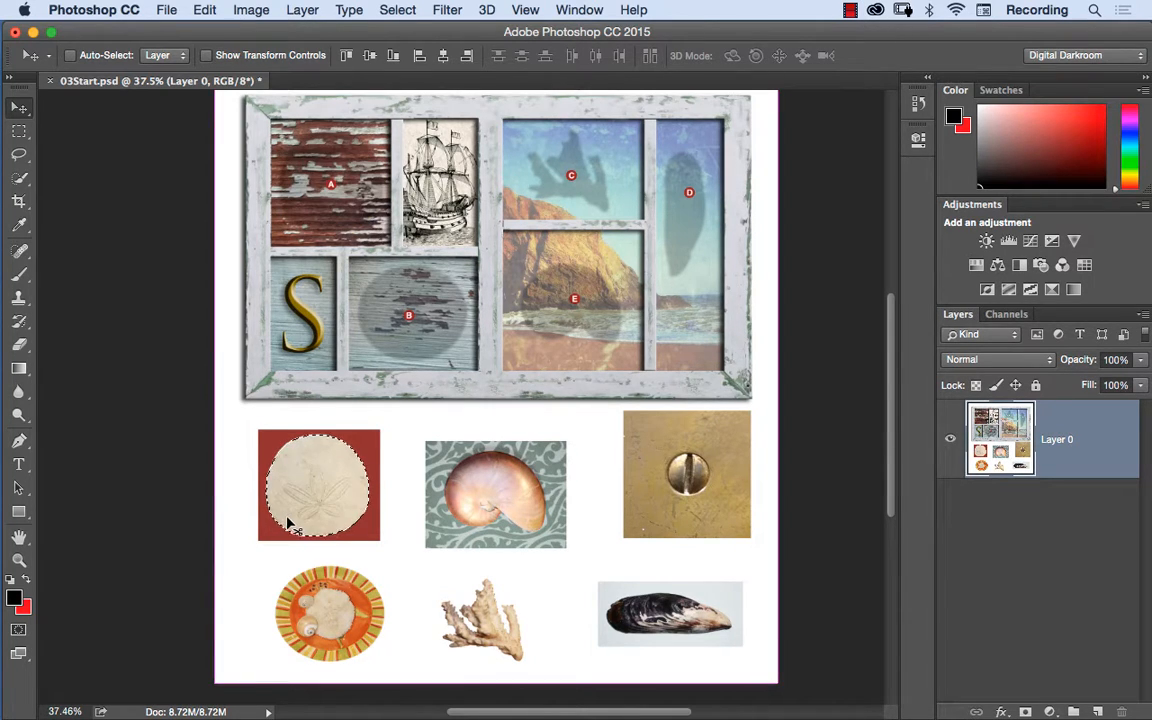
- Activate the Quick Selection tool, copy the selected sand dollar and paste it onto a new layer
{"action": "key", "text": "w"}
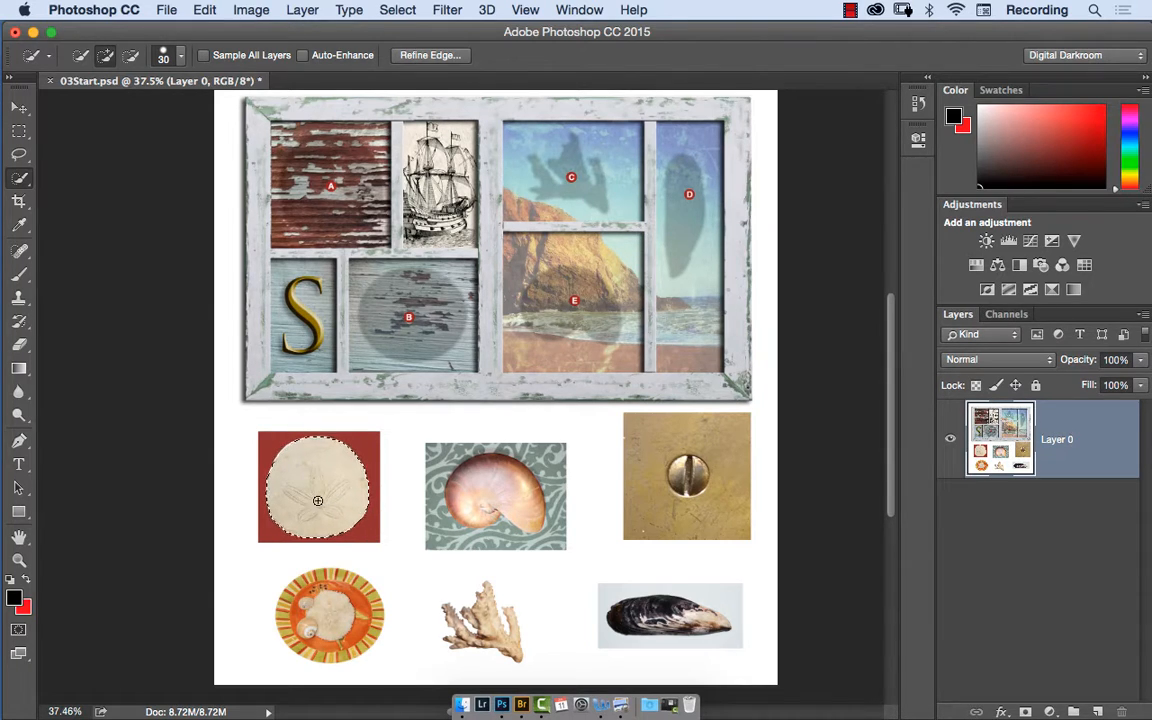
{"action": "left_click", "coordinate": [205, 10]}
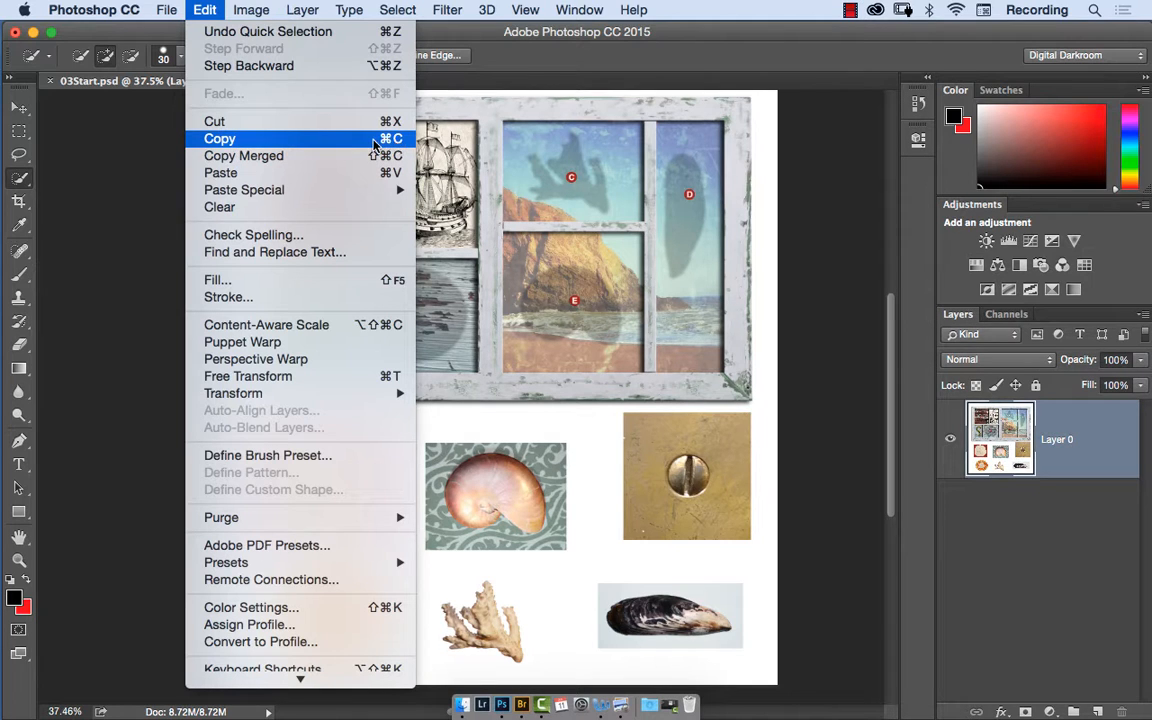
{"action": "left_click", "coordinate": [218, 140]}
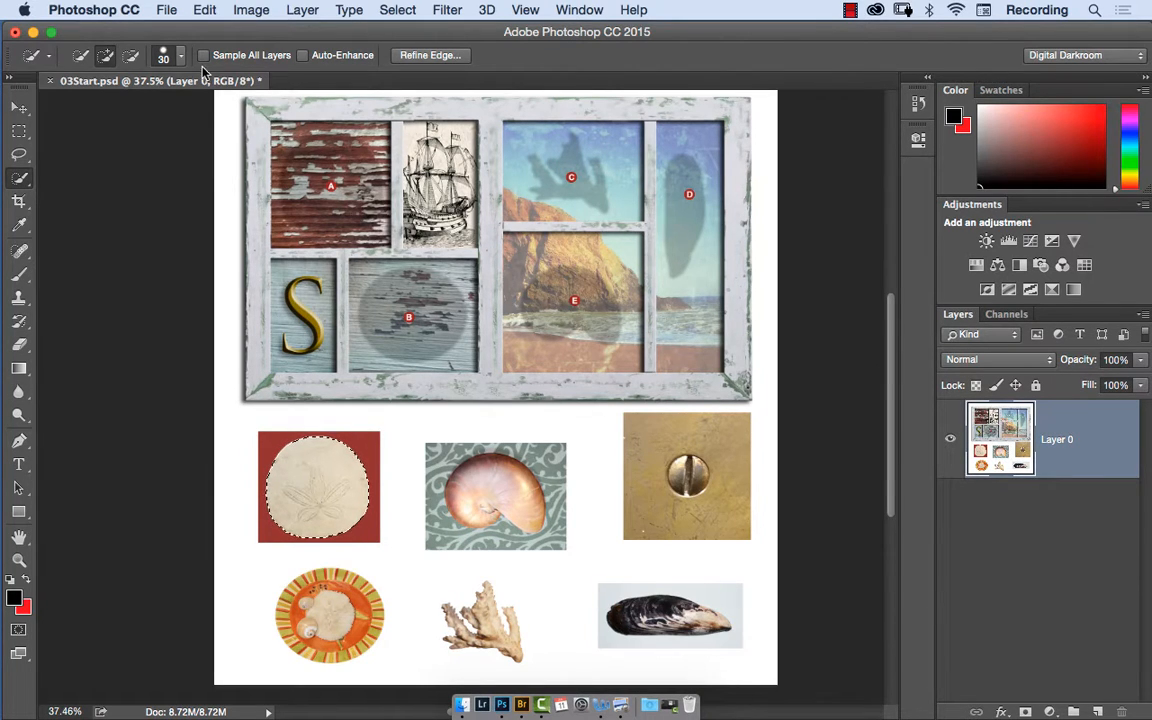
{"action": "left_click", "coordinate": [207, 11]}
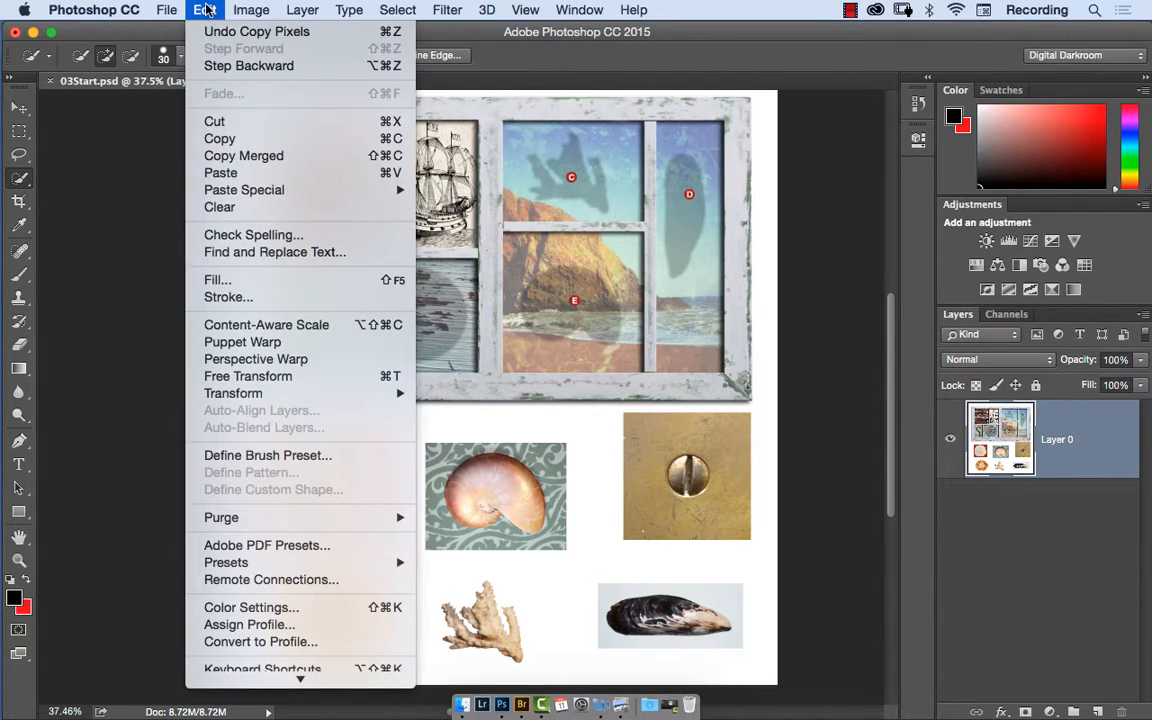
{"action": "left_click", "coordinate": [247, 175]}
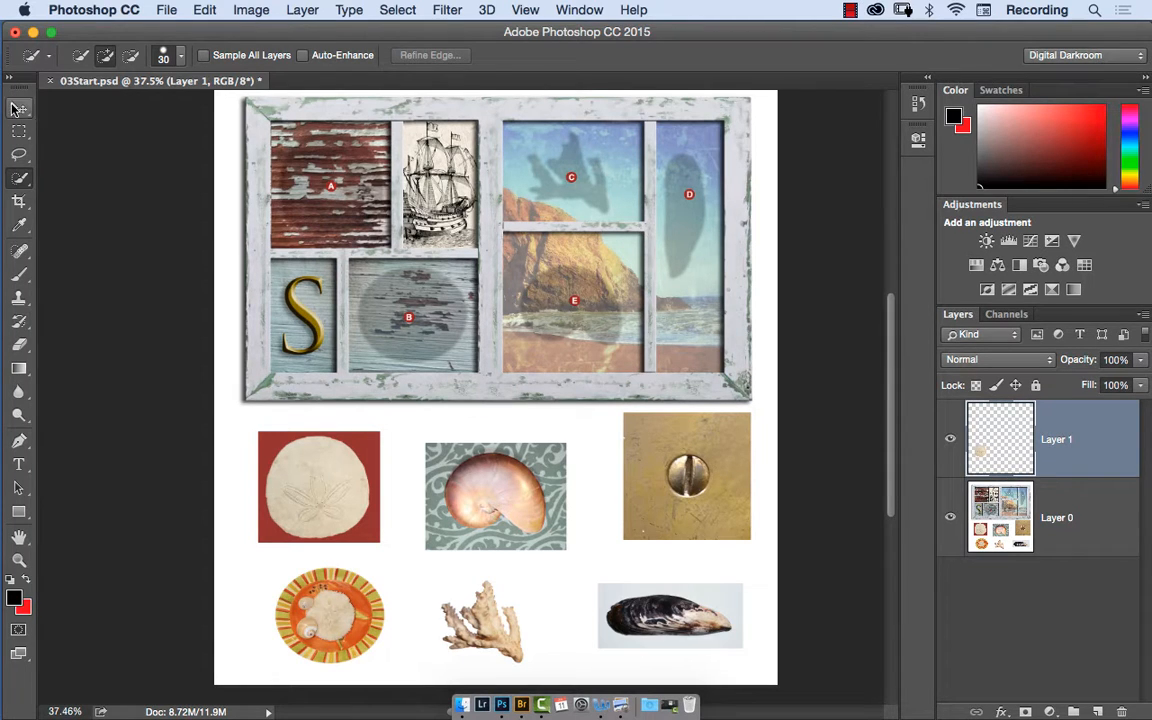
- Move the pasted sand dollar into the frame's pane A, toggle its layer's visibility off and on, and fine-tune its position
{"action": "left_click", "coordinate": [19, 106]}
{"action": "left_click_drag", "start_coordinate": [316, 503], "coordinate": [329, 193]}
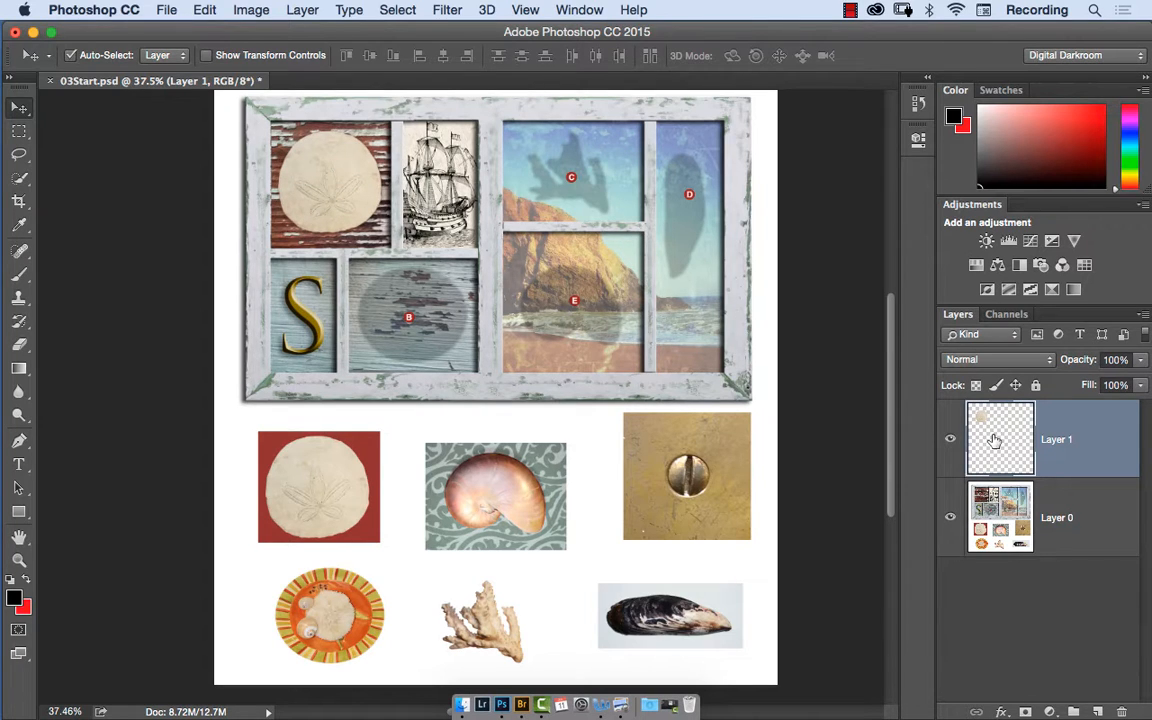
{"action": "mouse_move", "coordinate": [329, 192]}
{"action": "left_mouse_down"}
{"action": "mouse_move", "coordinate": [338, 189]}
{"action": "mouse_move", "coordinate": [328, 193]}
{"action": "left_mouse_up"}
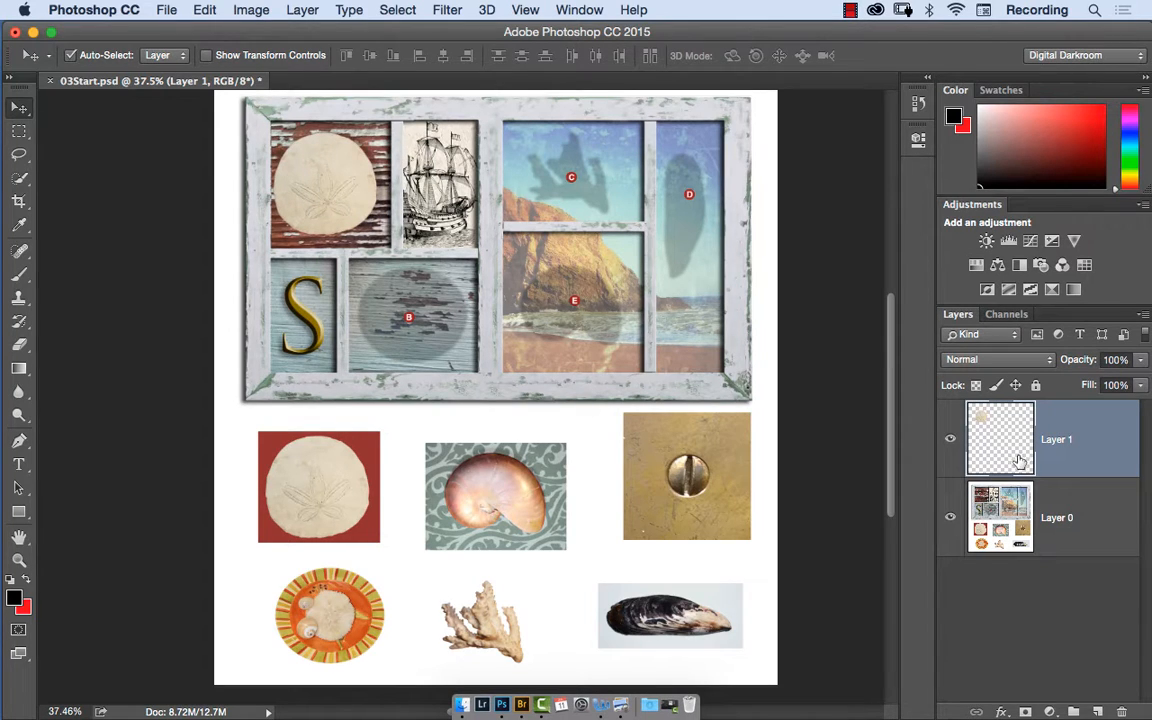
{"action": "left_click", "coordinate": [951, 441]}
{"action": "left_click", "coordinate": [951, 441]}
{"action": "left_click_drag", "start_coordinate": [340, 201], "coordinate": [348, 203]}
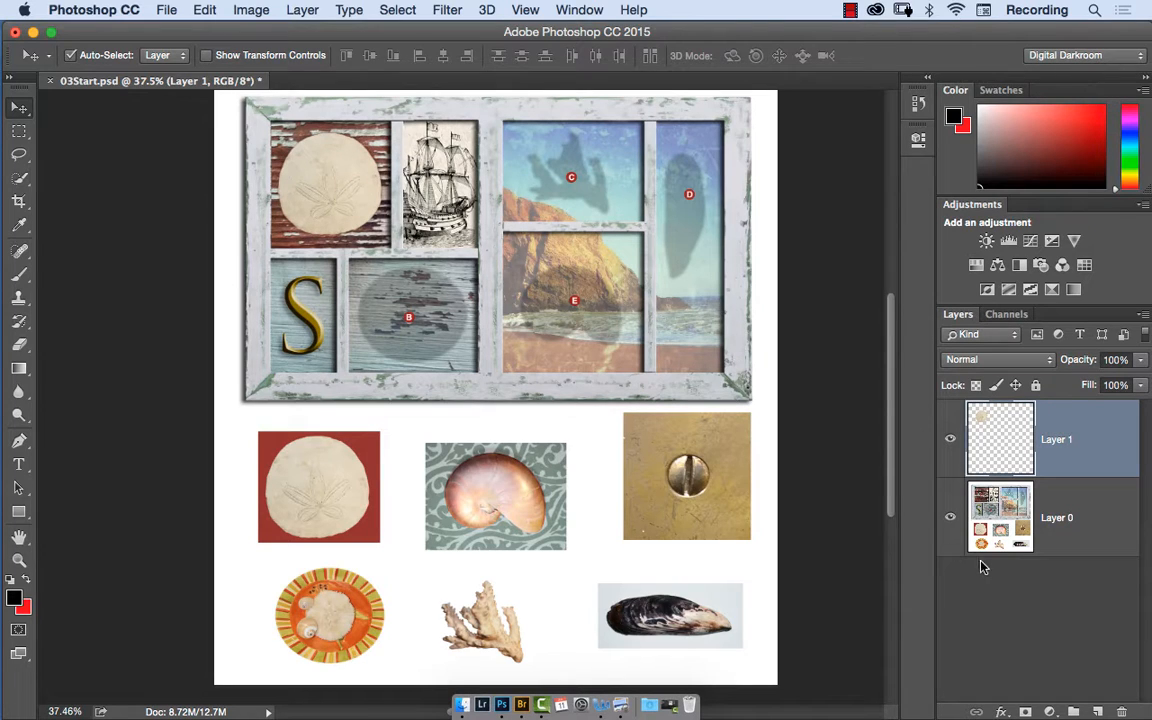